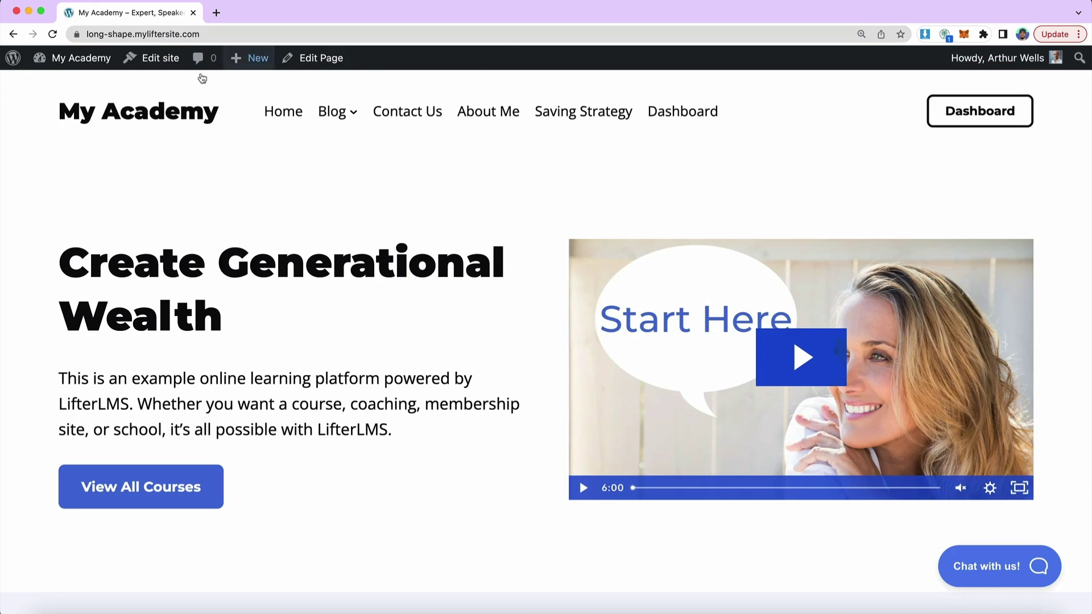
- Open a new Chrome incognito window from the My Academy site
{"action": "left_click", "coordinate": [188, 35]}
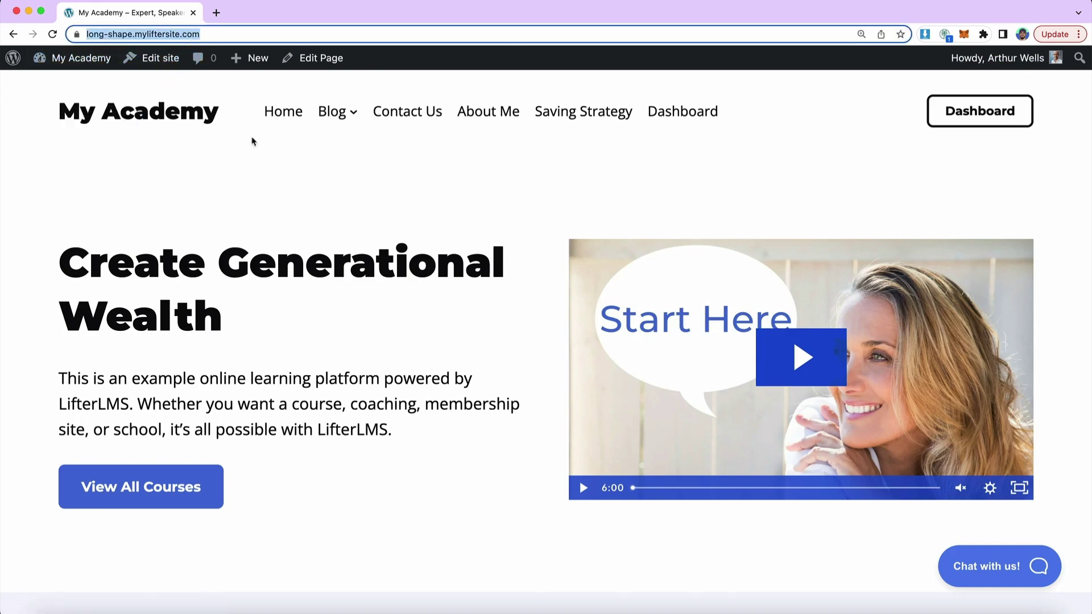
{"action": "left_click", "coordinate": [1079, 35]}
{"action": "left_click", "coordinate": [958, 110]}
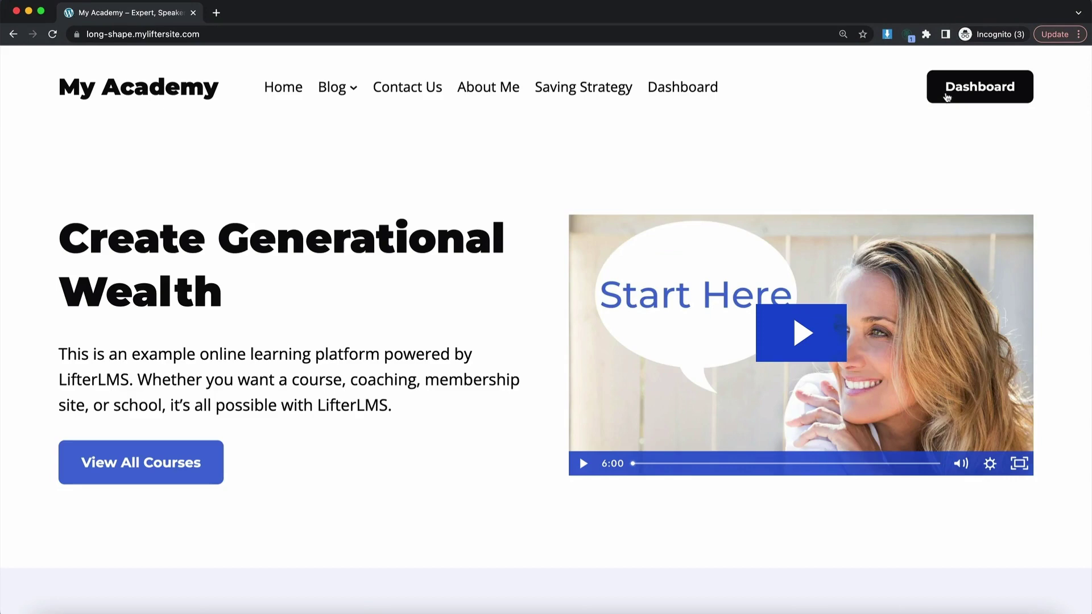
- Go to the student Dashboard and sign out of the account
{"action": "left_click", "coordinate": [947, 97]}
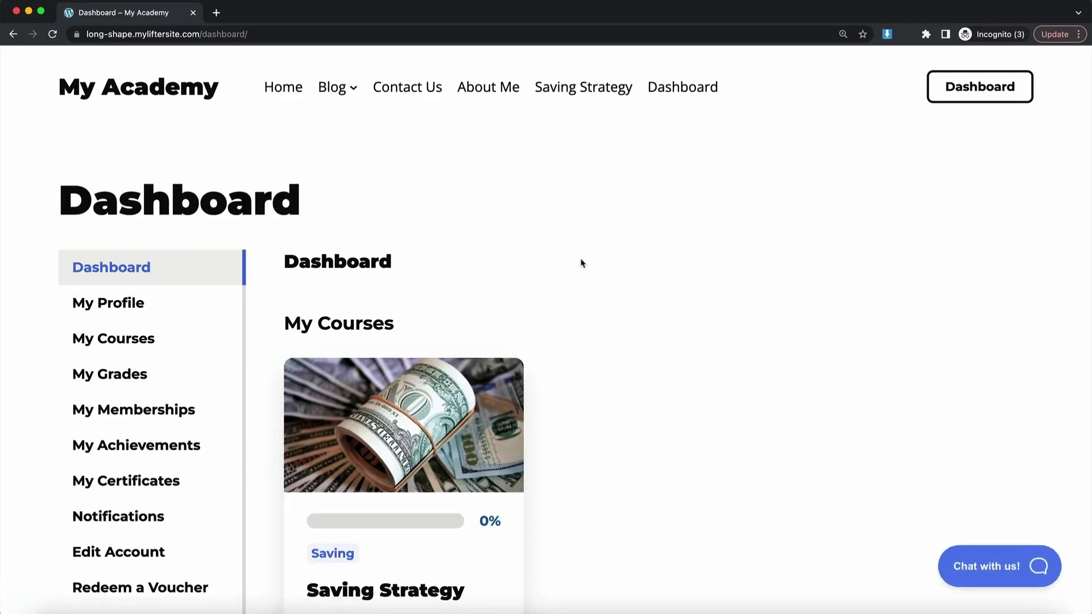
{"action": "scroll", "coordinate": [582, 261], "scroll_direction": "down", "scroll_amount": 6}
{"action": "left_click", "coordinate": [113, 312]}
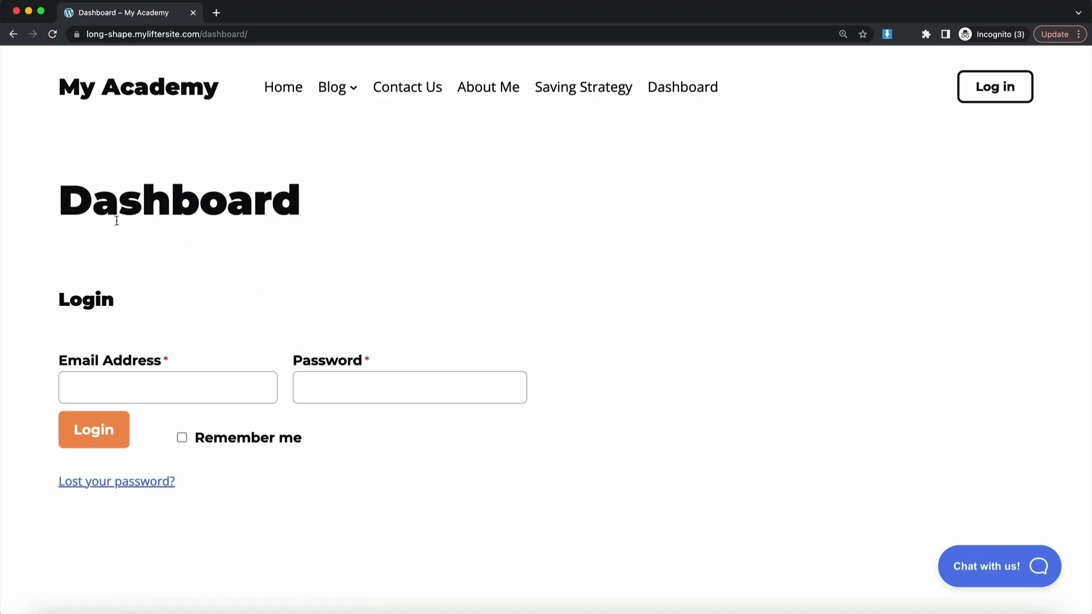
- Return to the My Academy home page logged out and move the incognito window aside
{"action": "left_click_drag", "start_coordinate": [65, 205], "coordinate": [268, 205]}
{"action": "left_click", "coordinate": [287, 205]}
{"action": "left_click_drag", "start_coordinate": [172, 199], "coordinate": [314, 204]}
{"action": "left_click", "coordinate": [314, 204]}
{"action": "left_click", "coordinate": [173, 89]}
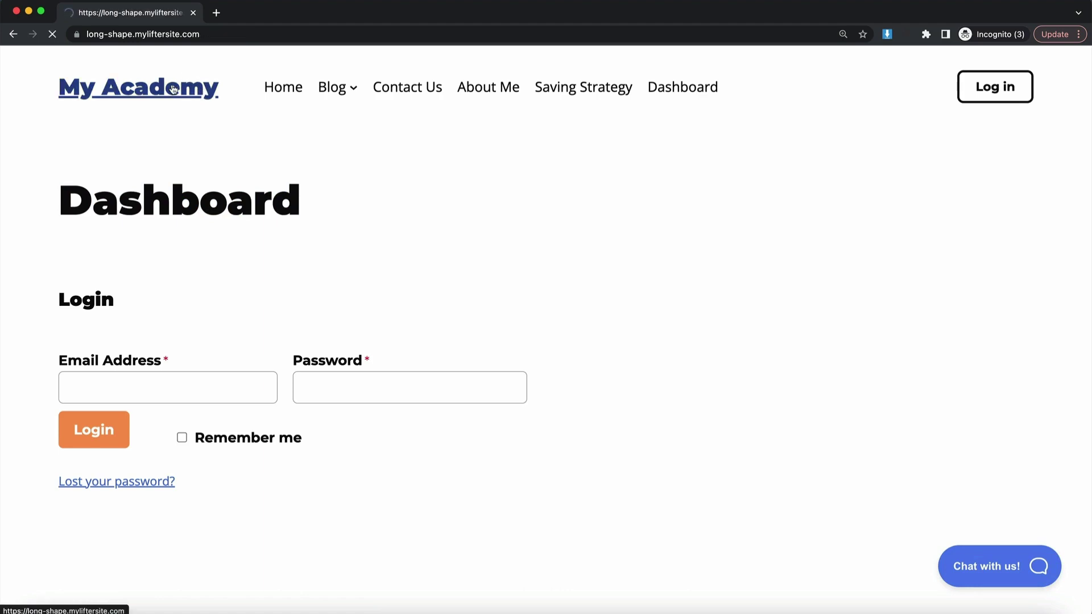
{"action": "left_click_drag", "start_coordinate": [255, 11], "coordinate": [356, 11]}
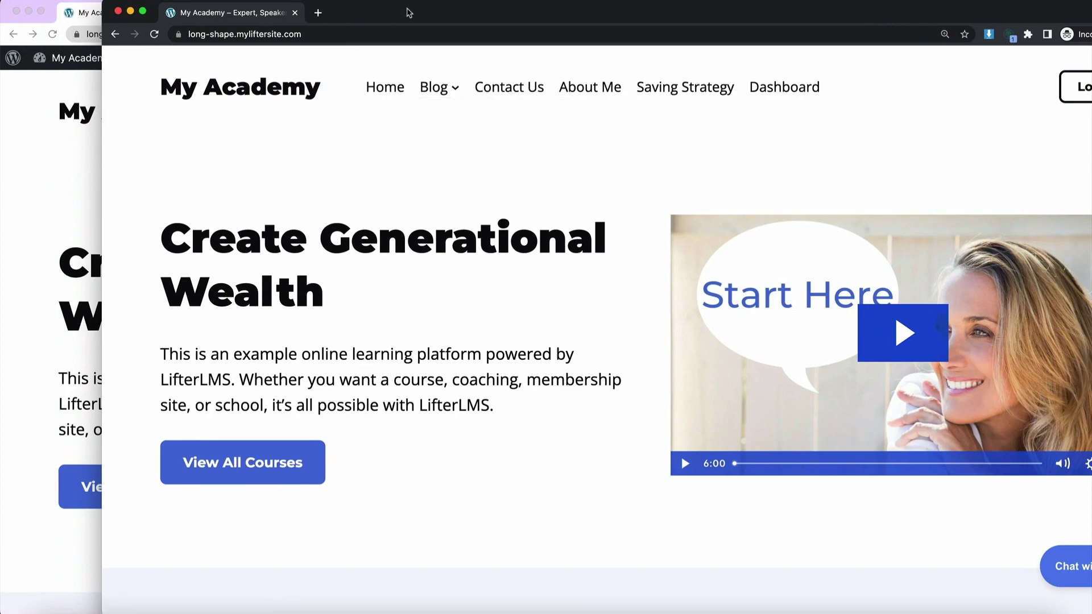
- Bring the incognito window back and open the list of all courses
{"action": "left_click_drag", "start_coordinate": [394, 22], "coordinate": [289, 21]}
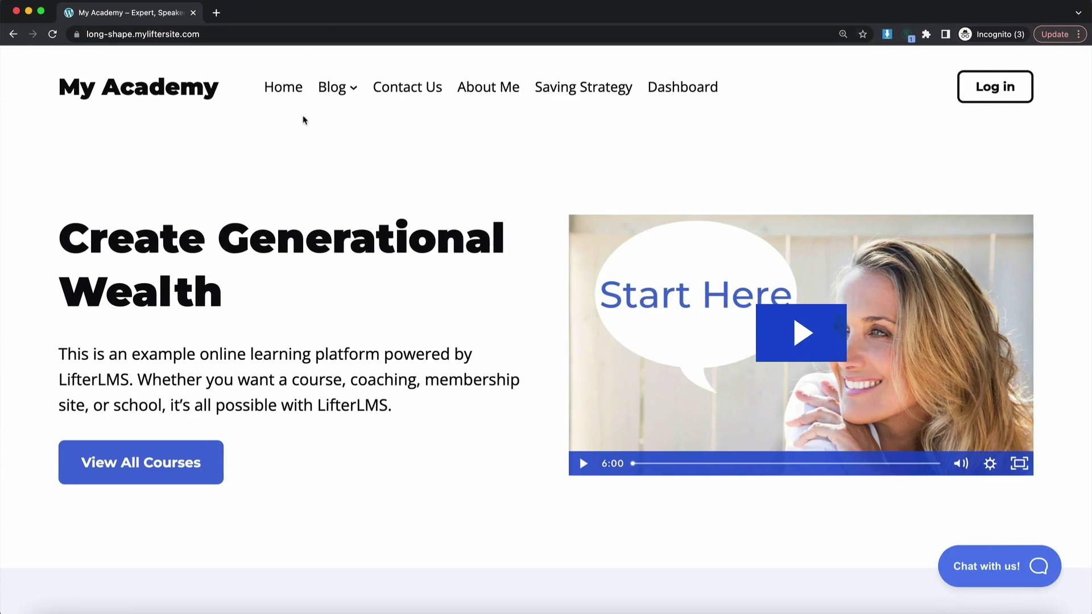
{"action": "scroll", "coordinate": [397, 116], "scroll_direction": "down", "scroll_amount": 2}
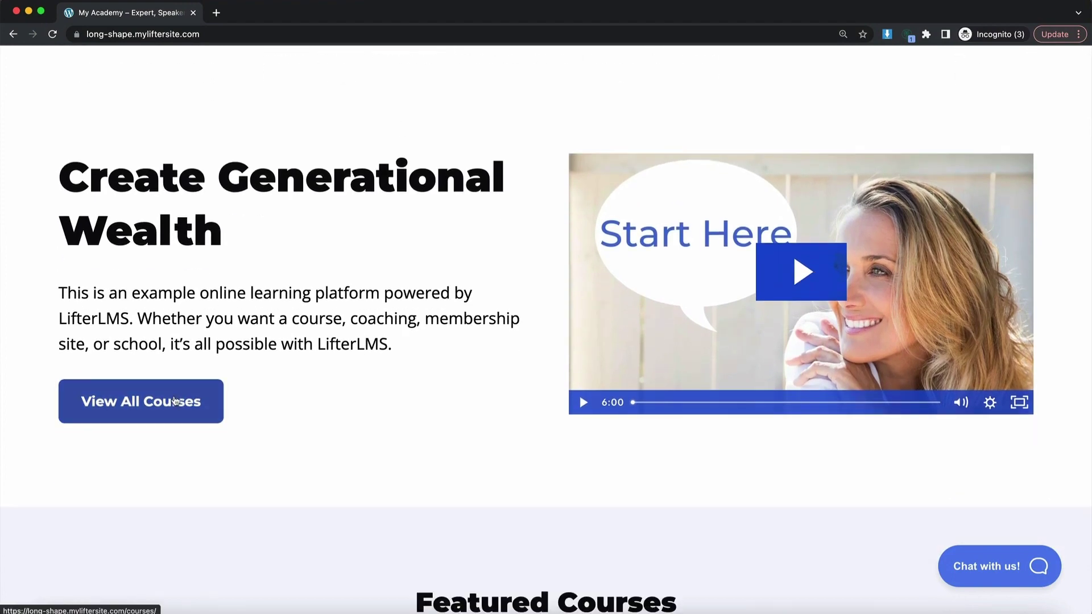
{"action": "left_click", "coordinate": [175, 401]}
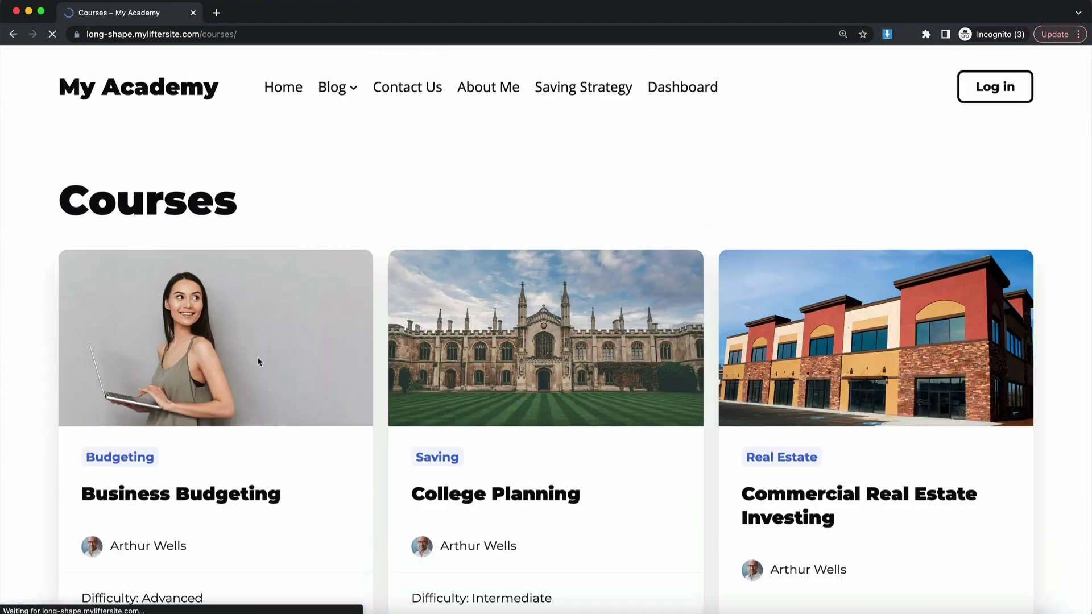
{"action": "scroll", "coordinate": [443, 310], "scroll_direction": "down", "scroll_amount": 3}
{"action": "scroll", "coordinate": [444, 310], "scroll_direction": "down", "scroll_amount": 1}
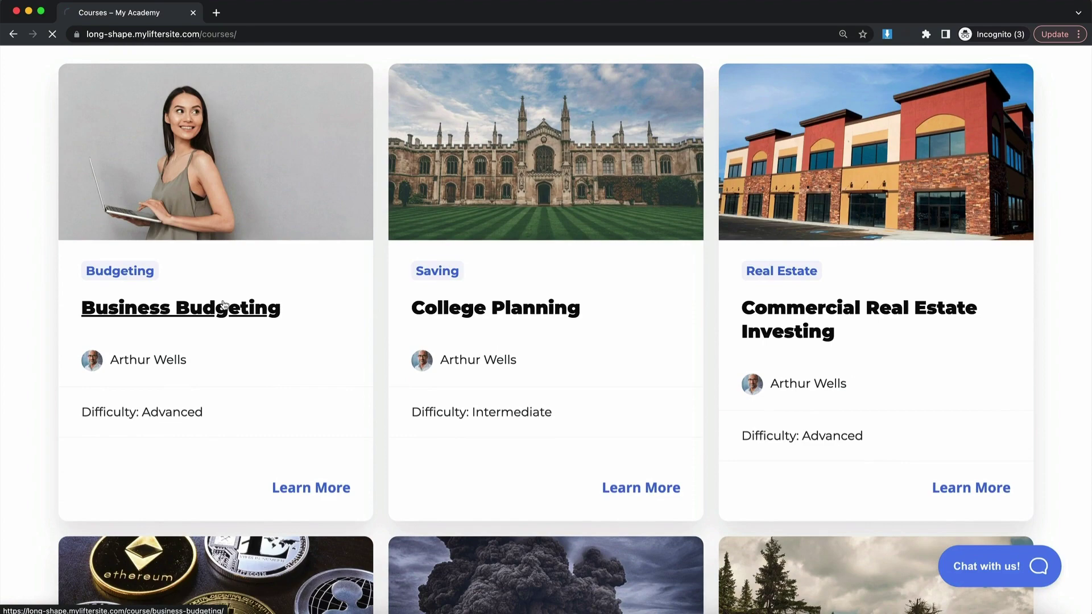
{"action": "scroll", "coordinate": [370, 307], "scroll_direction": "down", "scroll_amount": 9}
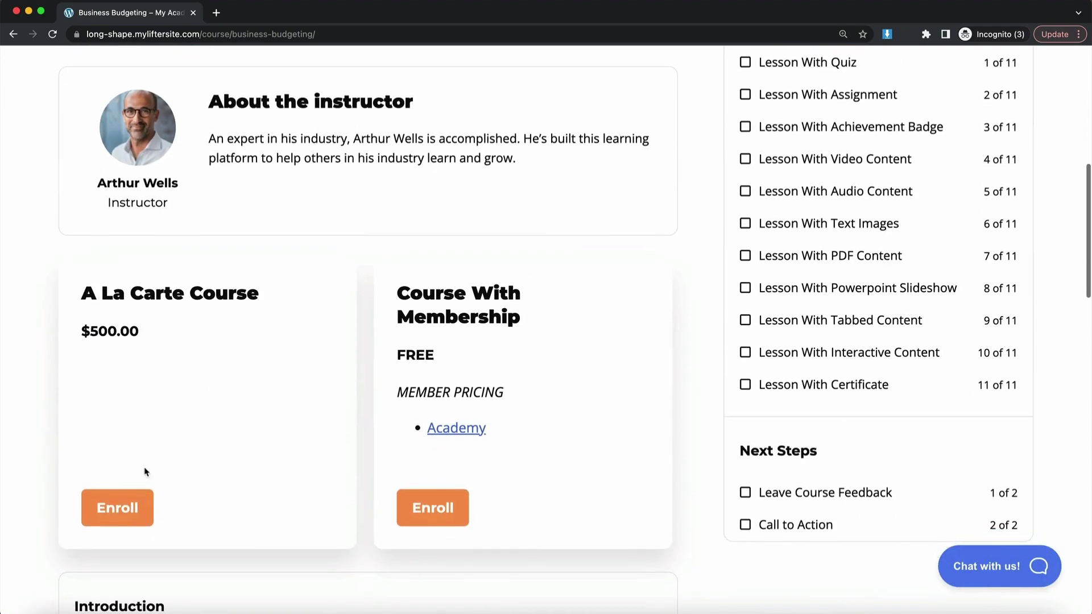
- Inspect a Business course's A La Carte Course plan and price, then return to the courses list
{"action": "left_click_drag", "start_coordinate": [83, 293], "coordinate": [182, 325]}
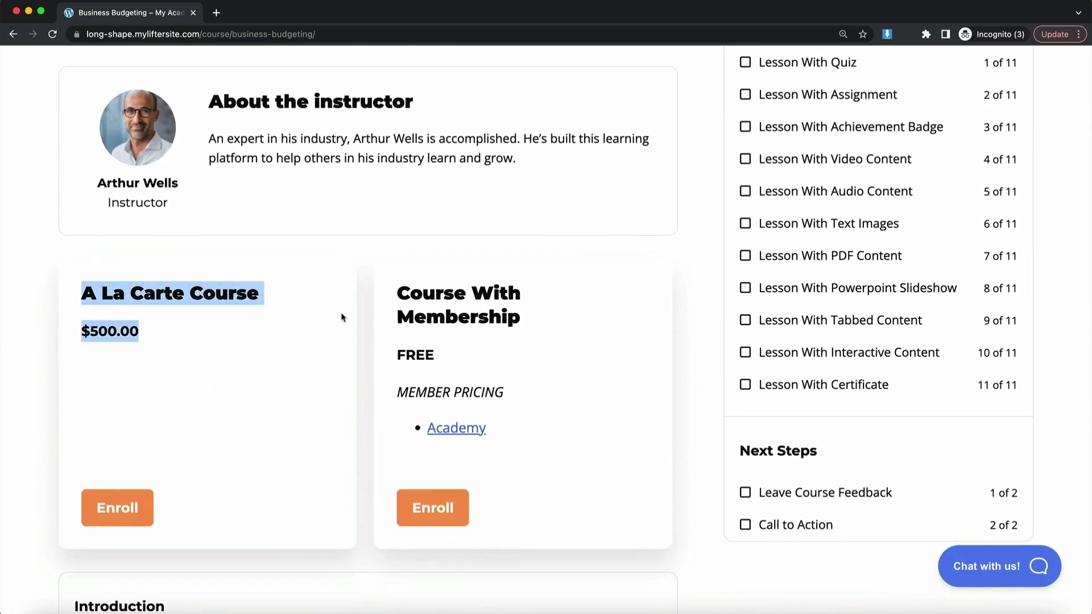
{"action": "scroll", "coordinate": [352, 317], "scroll_direction": "down", "scroll_amount": 15}
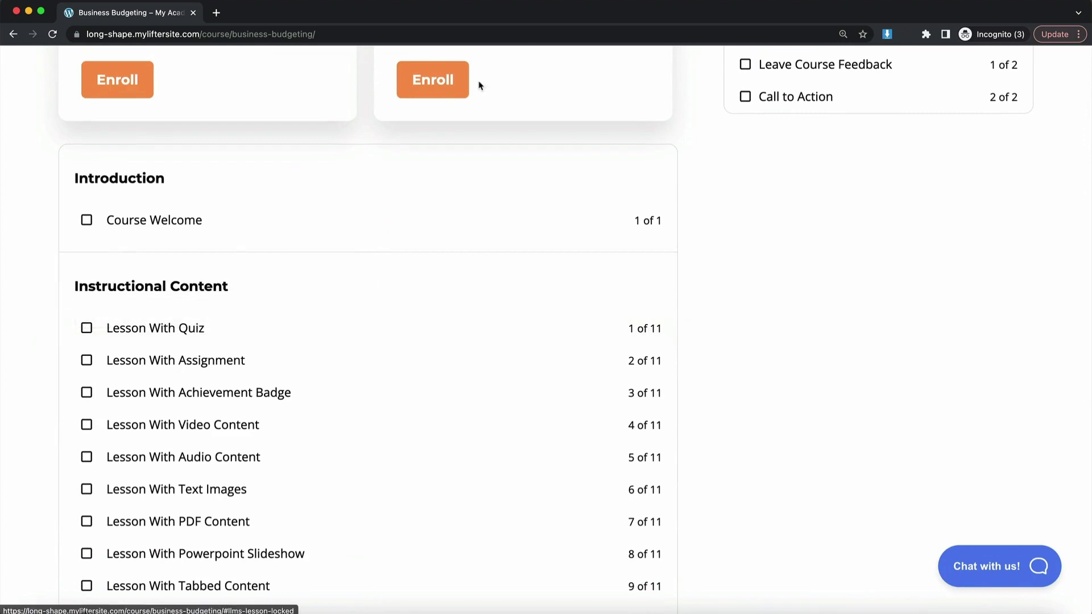
{"action": "scroll", "coordinate": [290, 276], "scroll_direction": "down", "scroll_amount": 5}
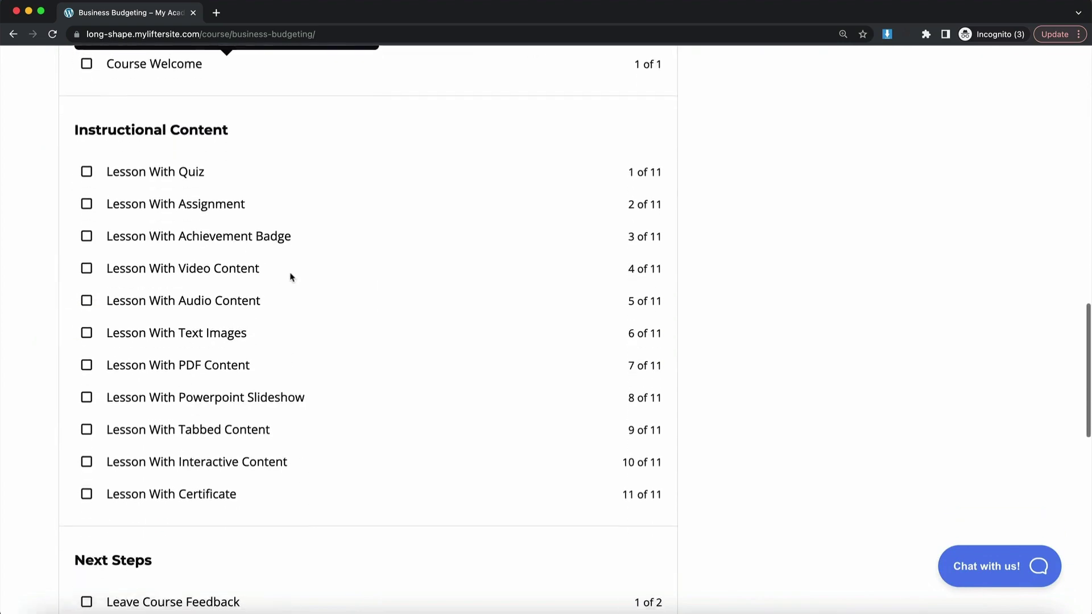
{"action": "scroll", "coordinate": [288, 276], "scroll_direction": "up", "scroll_amount": 20}
{"action": "double_click", "coordinate": [211, 208]}
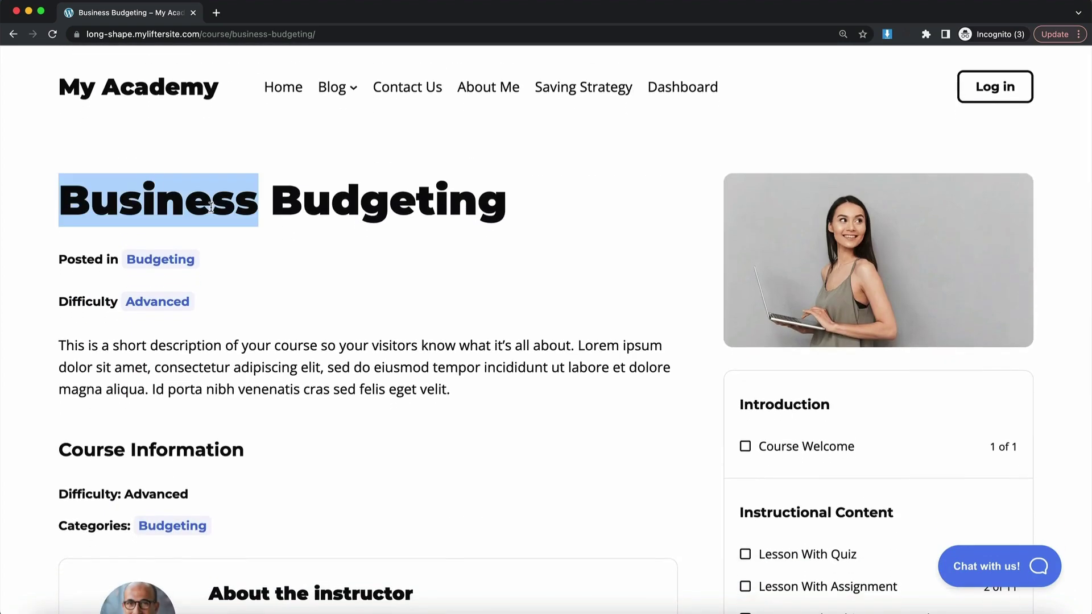
{"action": "left_click", "coordinate": [13, 34]}
{"action": "scroll", "coordinate": [399, 166], "scroll_direction": "down", "scroll_amount": 16}
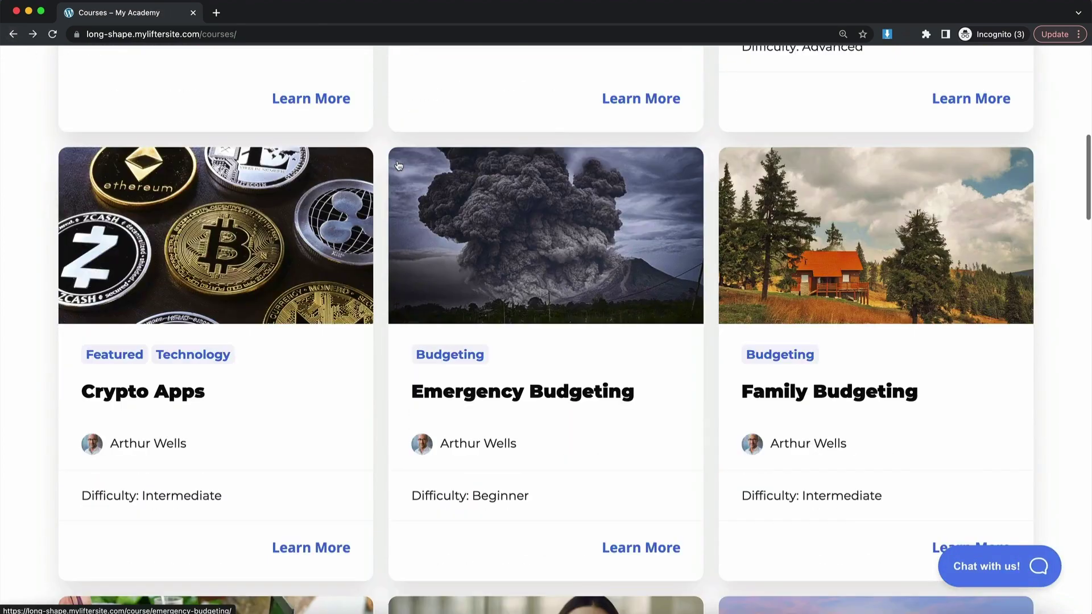
{"action": "scroll", "coordinate": [532, 255], "scroll_direction": "up", "scroll_amount": 15}
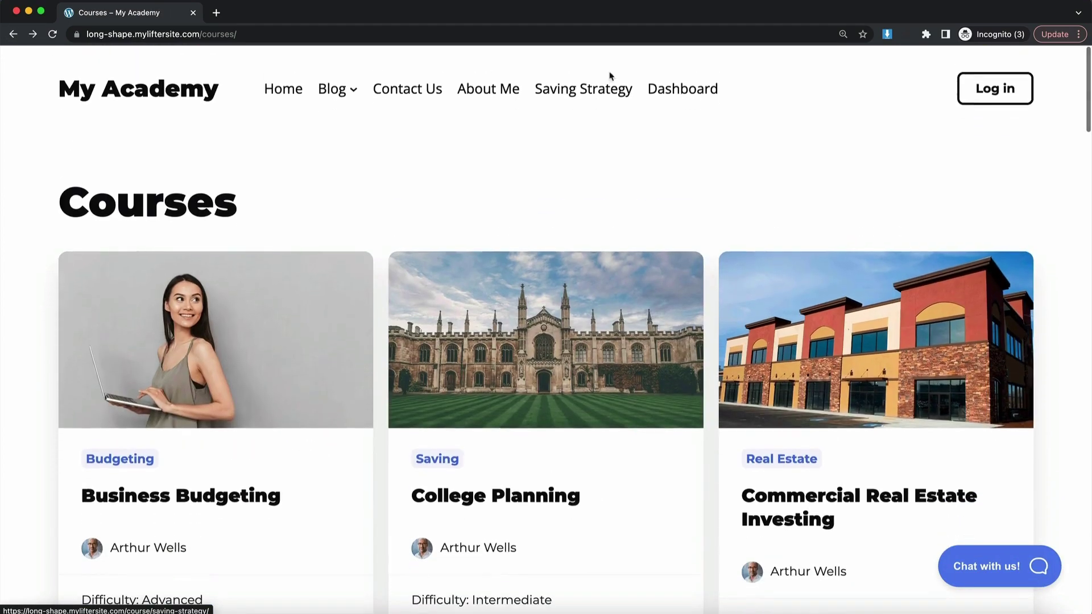
- Browse the Dashboard page as a visitor and follow its call-to-action link into a new tab
{"action": "left_click", "coordinate": [681, 86]}
{"action": "scroll", "coordinate": [290, 288], "scroll_direction": "down", "scroll_amount": 5}
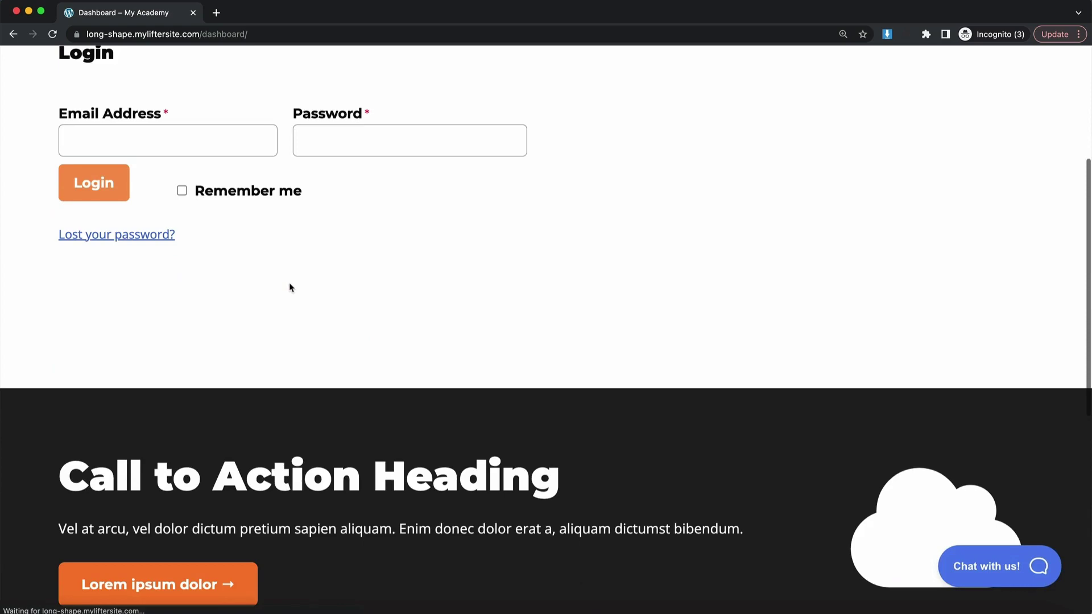
{"action": "scroll", "coordinate": [291, 288], "scroll_direction": "down", "scroll_amount": 3}
{"action": "scroll", "coordinate": [291, 288], "scroll_direction": "down", "scroll_amount": 4}
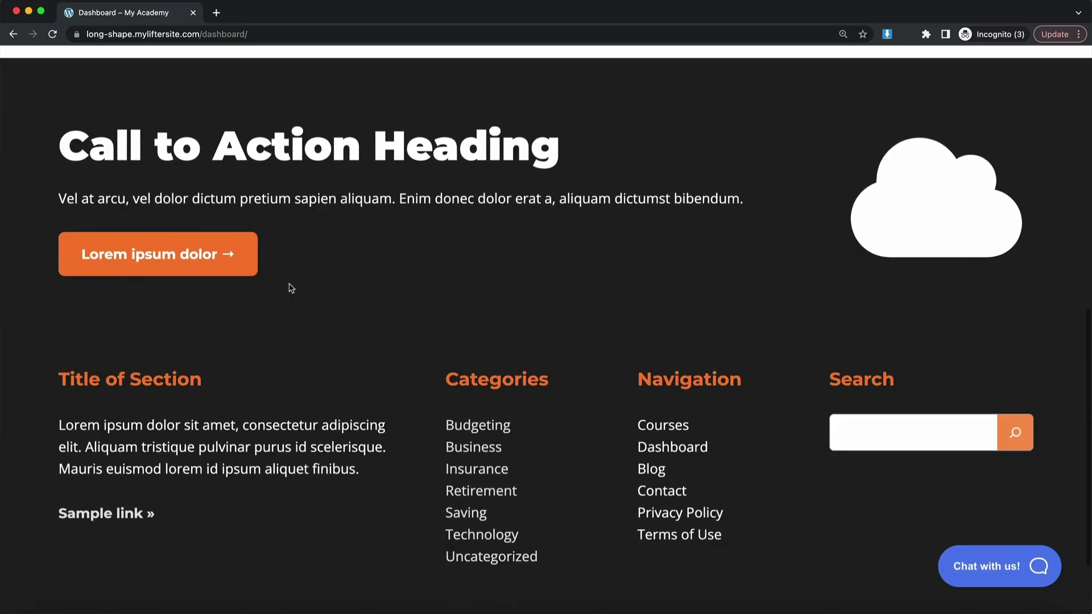
{"action": "left_click", "coordinate": [206, 255]}
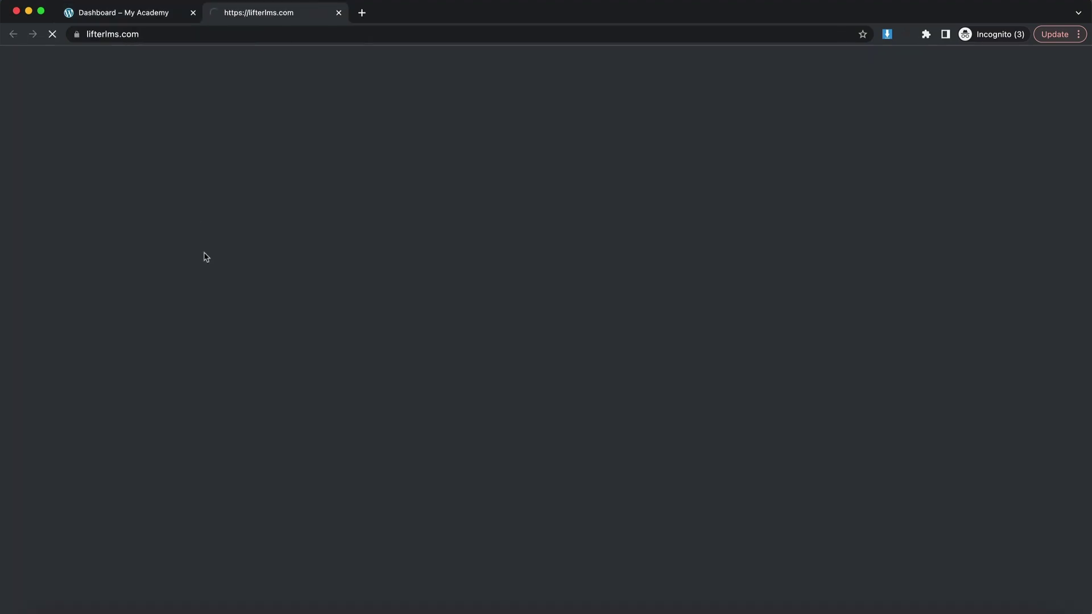
{"action": "left_click", "coordinate": [169, 11]}
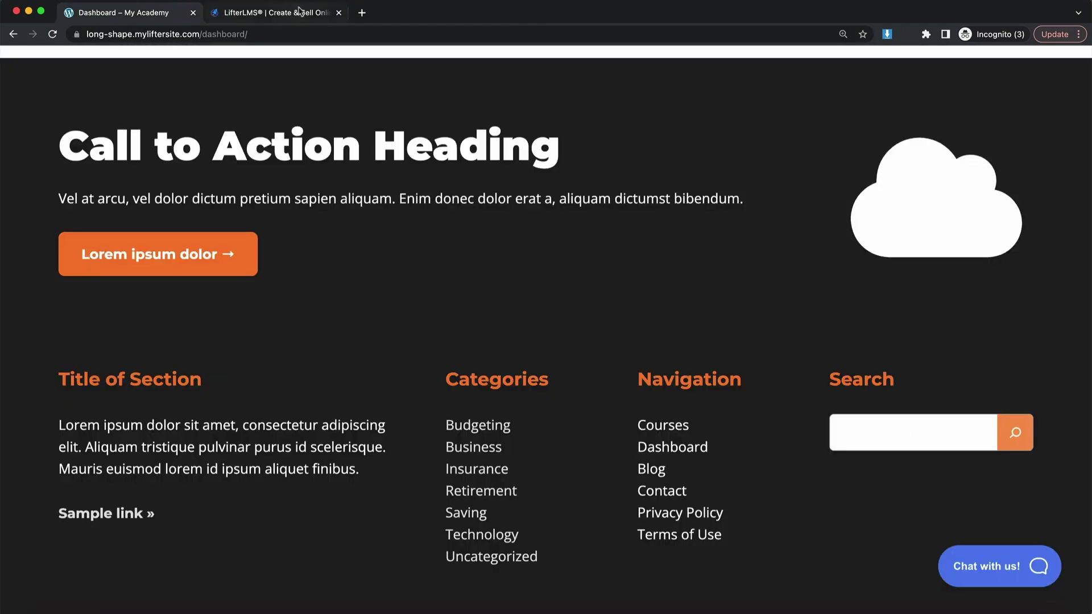
{"action": "scroll", "coordinate": [244, 336], "scroll_direction": "up", "scroll_amount": 10}
{"action": "scroll", "coordinate": [241, 334], "scroll_direction": "down", "scroll_amount": 8}
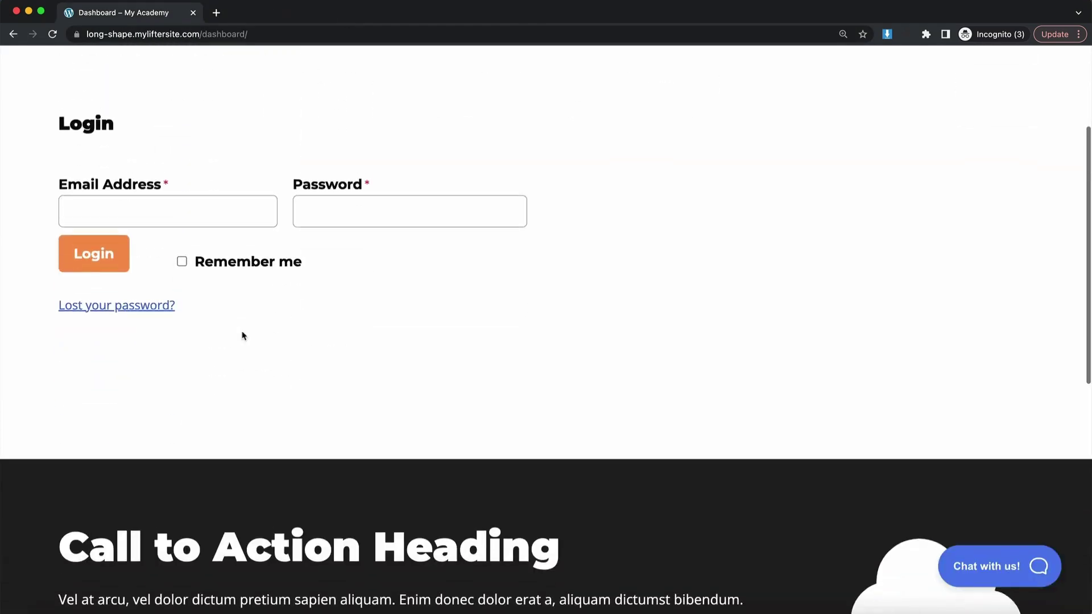
{"action": "left_click_drag", "start_coordinate": [120, 312], "coordinate": [317, 329]}
{"action": "scroll", "coordinate": [324, 327], "scroll_direction": "down", "scroll_amount": 3}
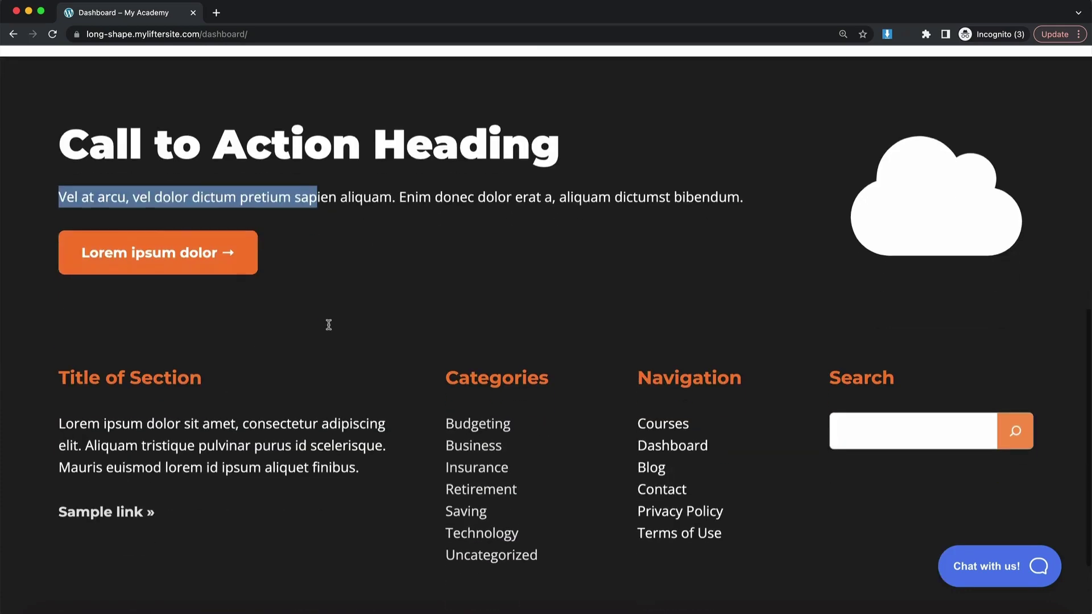
{"action": "left_click", "coordinate": [336, 325]}
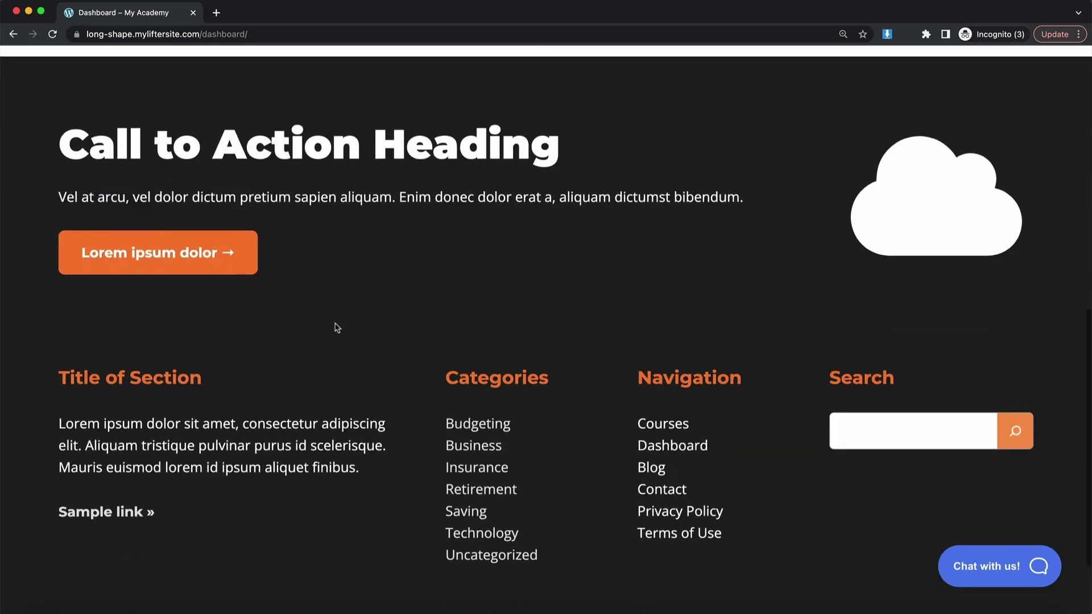
- Scroll through the Budgeting category page, then close the incognito window
{"action": "left_click", "coordinate": [473, 426]}
{"action": "scroll", "coordinate": [449, 318], "scroll_direction": "down", "scroll_amount": 5}
{"action": "scroll", "coordinate": [398, 261], "scroll_direction": "up", "scroll_amount": 4}
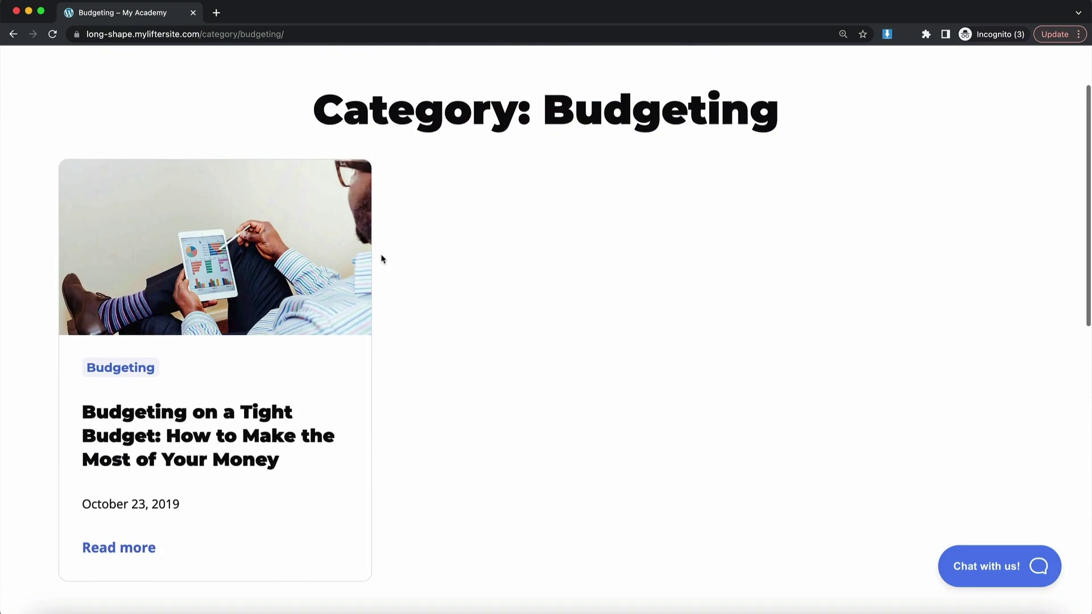
{"action": "scroll", "coordinate": [342, 239], "scroll_direction": "down", "scroll_amount": 7}
{"action": "scroll", "coordinate": [818, 366], "scroll_direction": "down", "scroll_amount": 4}
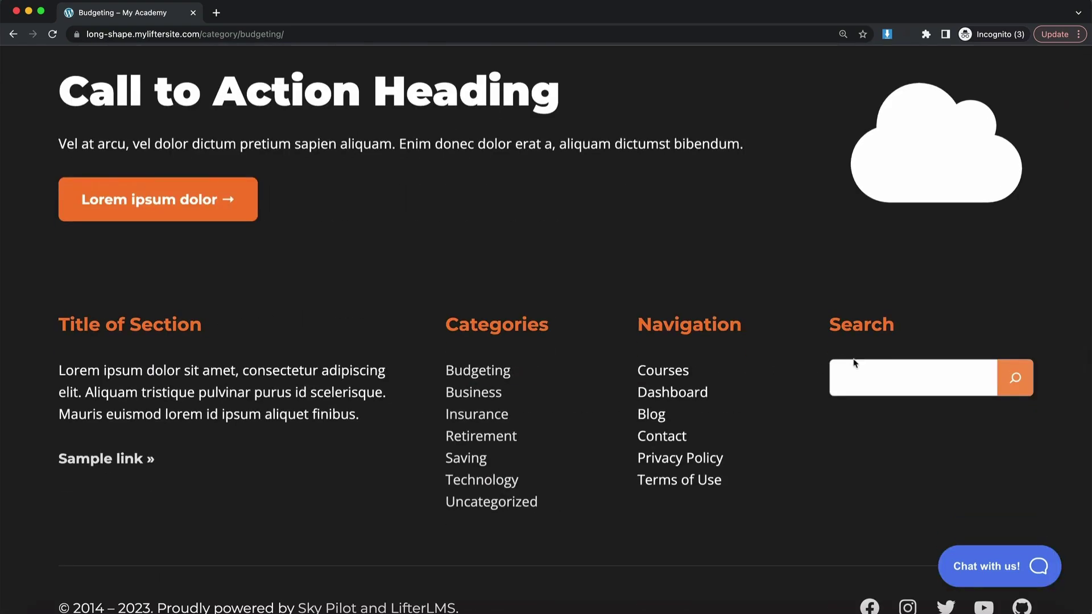
{"action": "scroll", "coordinate": [369, 364], "scroll_direction": "up", "scroll_amount": 15}
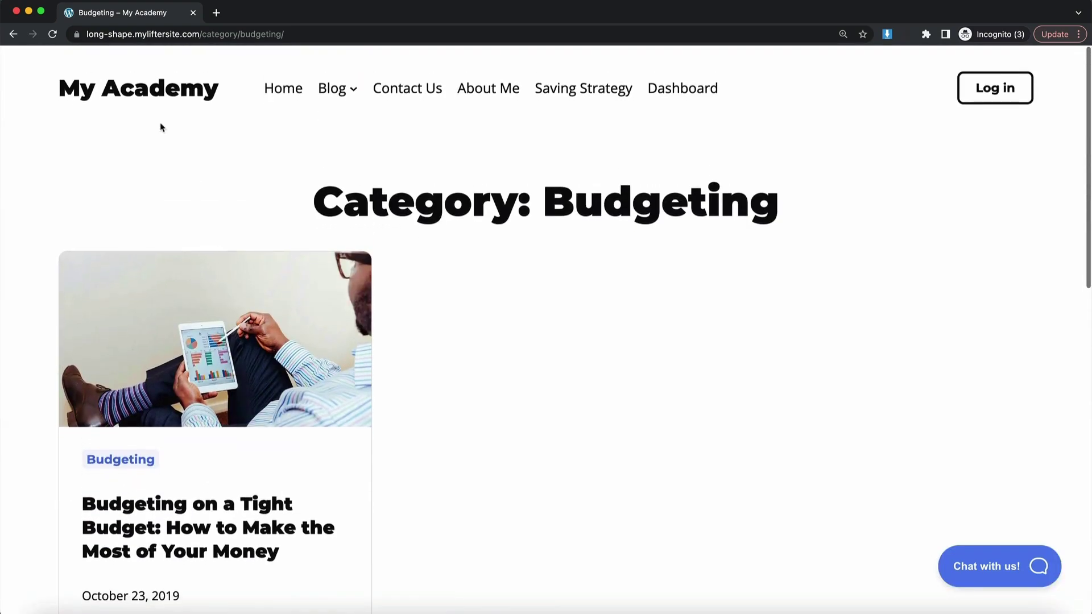
{"action": "left_click", "coordinate": [193, 13]}
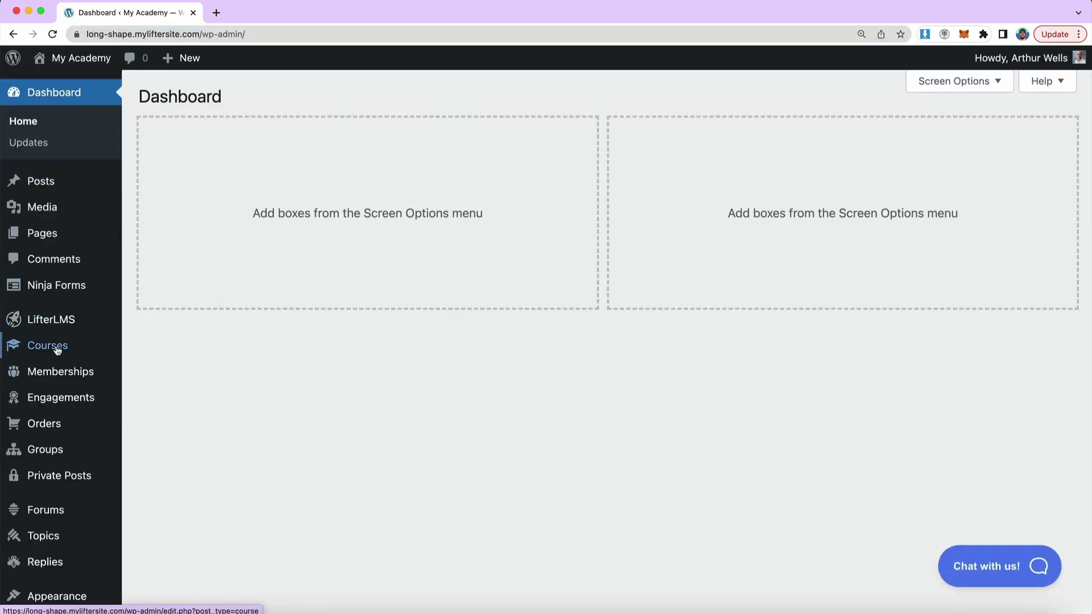
- View the Saving Strategy course from the Courses list and scroll through it as Myself
{"action": "left_click", "coordinate": [54, 348]}
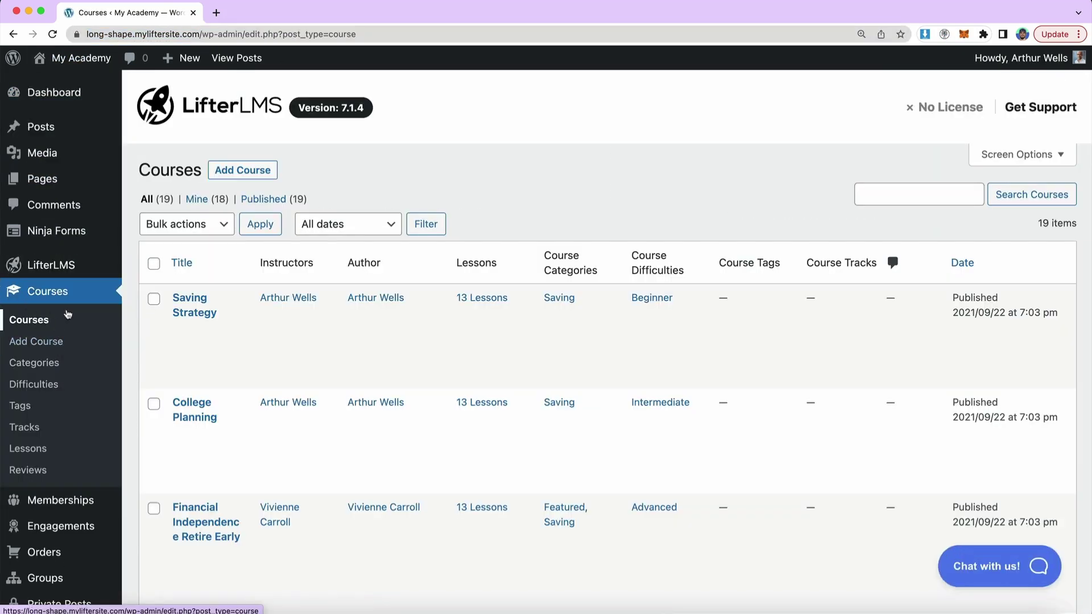
{"action": "mouse_move", "coordinate": [187, 333]}
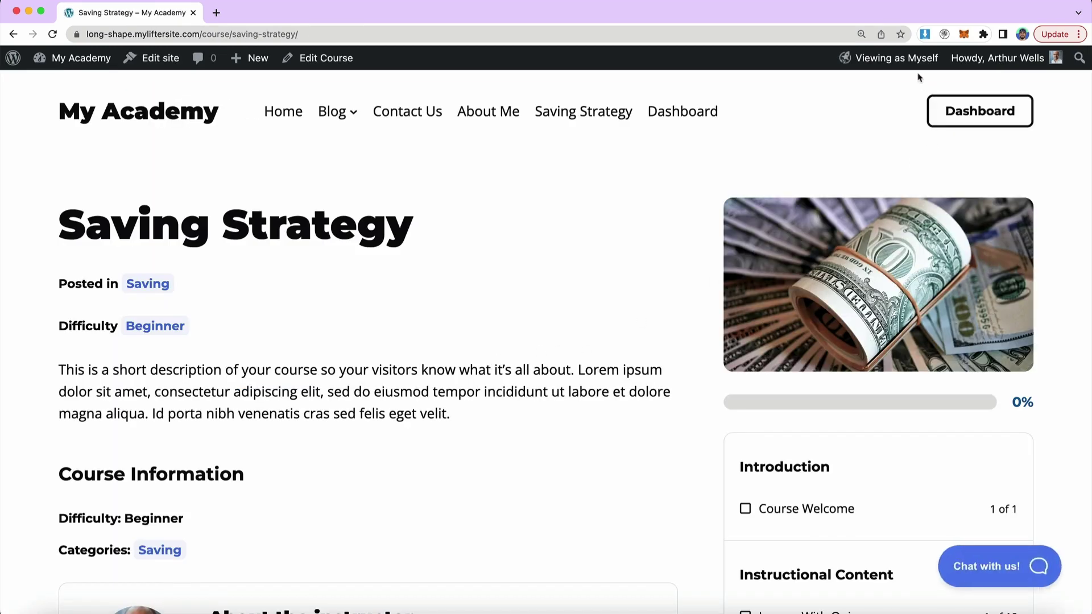
{"action": "mouse_move", "coordinate": [878, 53]}
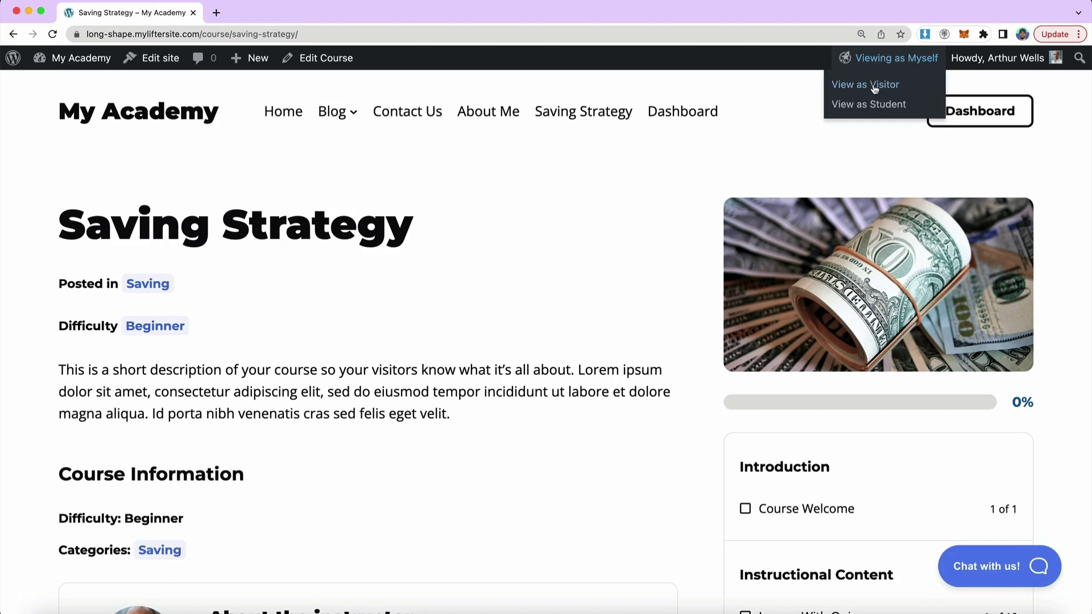
{"action": "scroll", "coordinate": [597, 277], "scroll_direction": "down", "scroll_amount": 10}
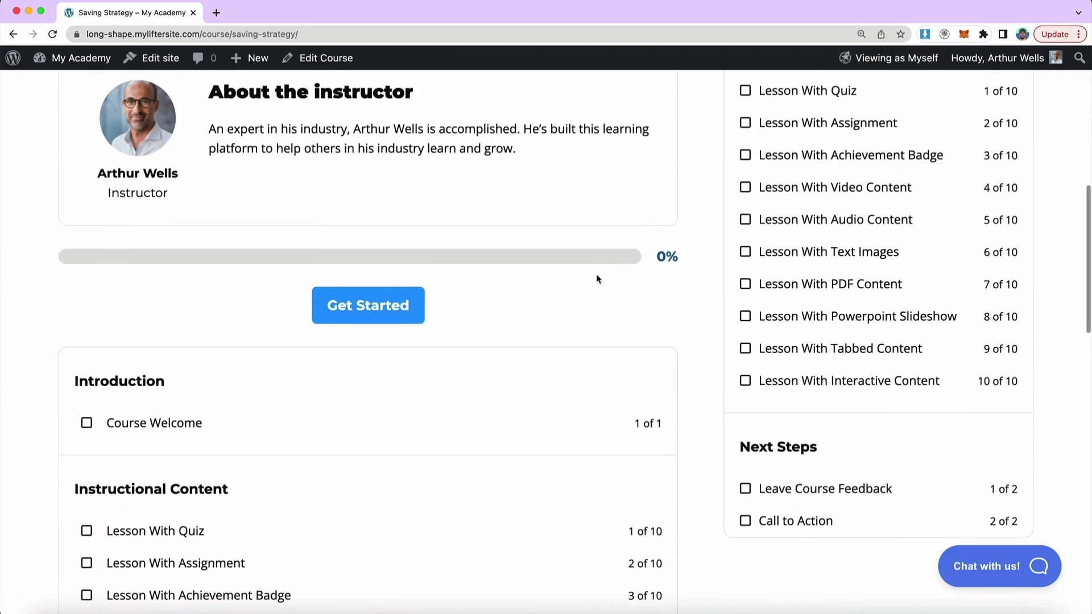
{"action": "scroll", "coordinate": [558, 299], "scroll_direction": "up", "scroll_amount": 10}
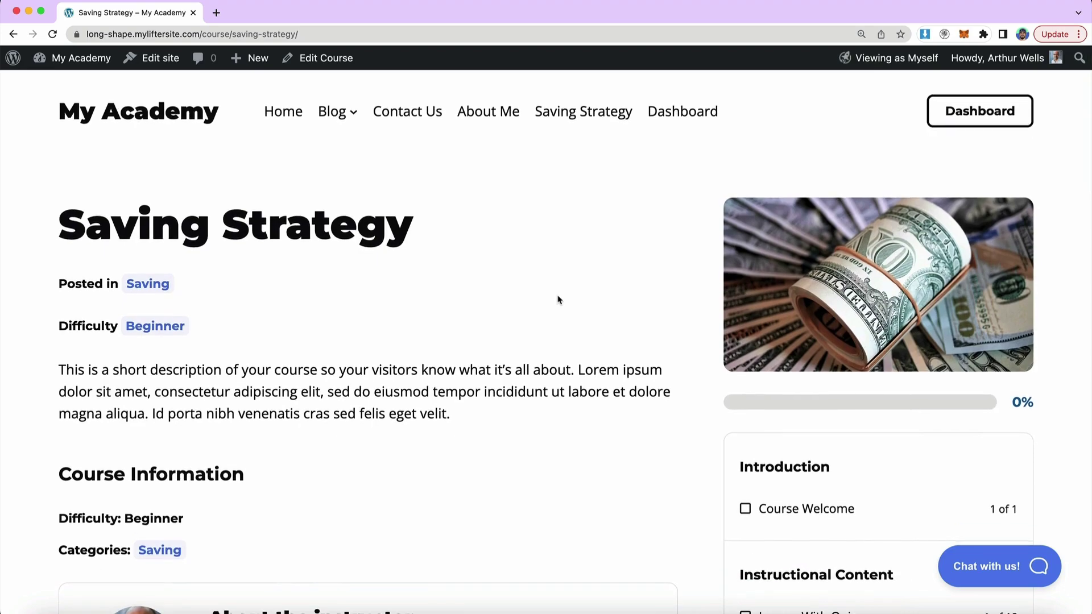
{"action": "scroll", "coordinate": [557, 299], "scroll_direction": "down", "scroll_amount": 20}
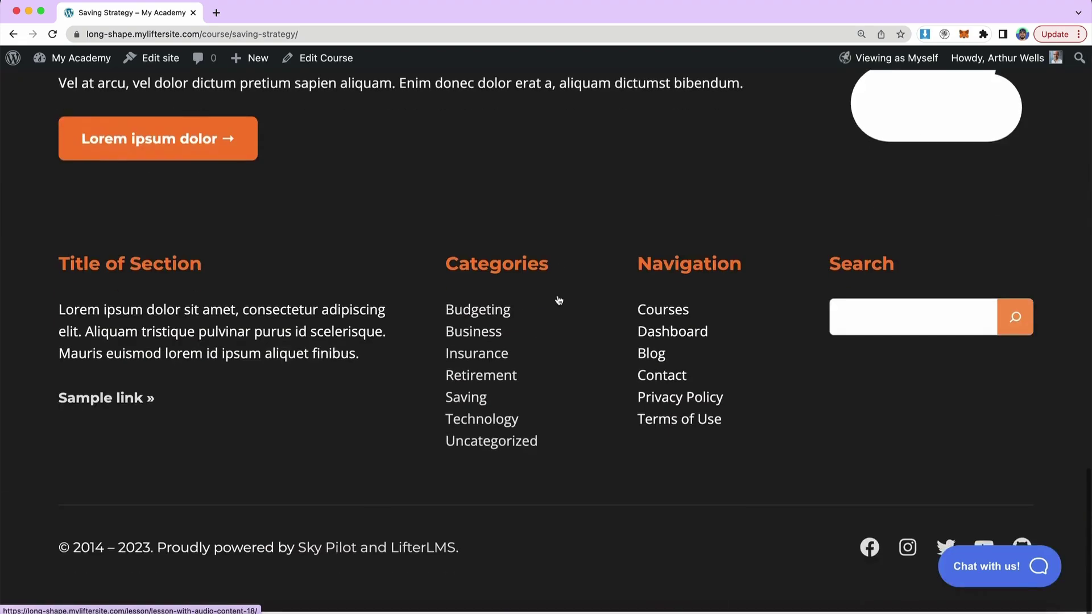
- Open the Saving Strategy course editor, then return to the live course page
{"action": "scroll", "coordinate": [546, 284], "scroll_direction": "up", "scroll_amount": 15}
{"action": "left_click", "coordinate": [327, 59]}
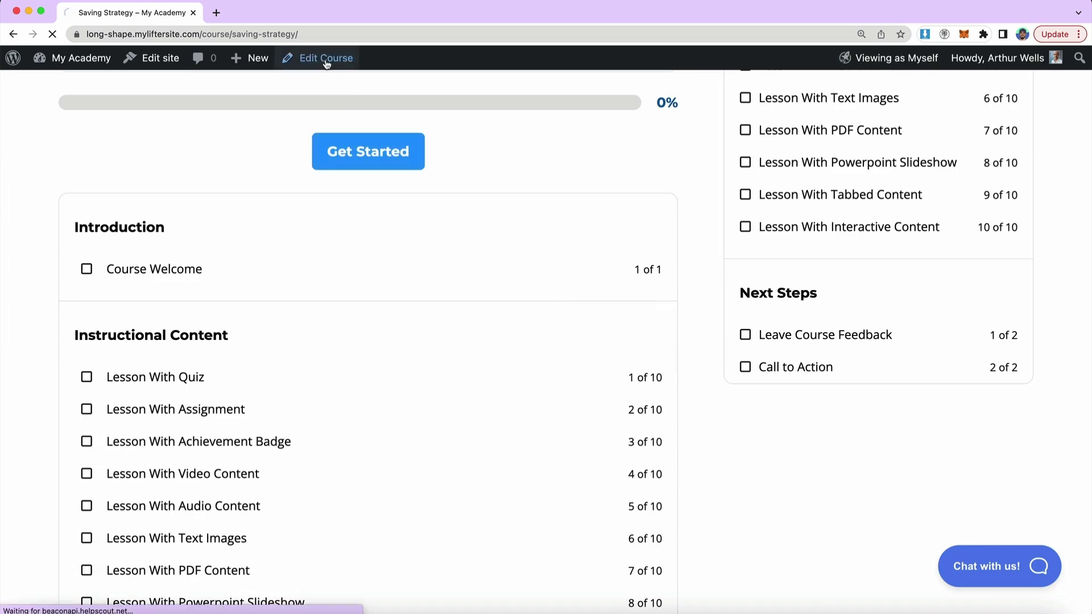
{"action": "scroll", "coordinate": [380, 201], "scroll_direction": "down", "scroll_amount": 8}
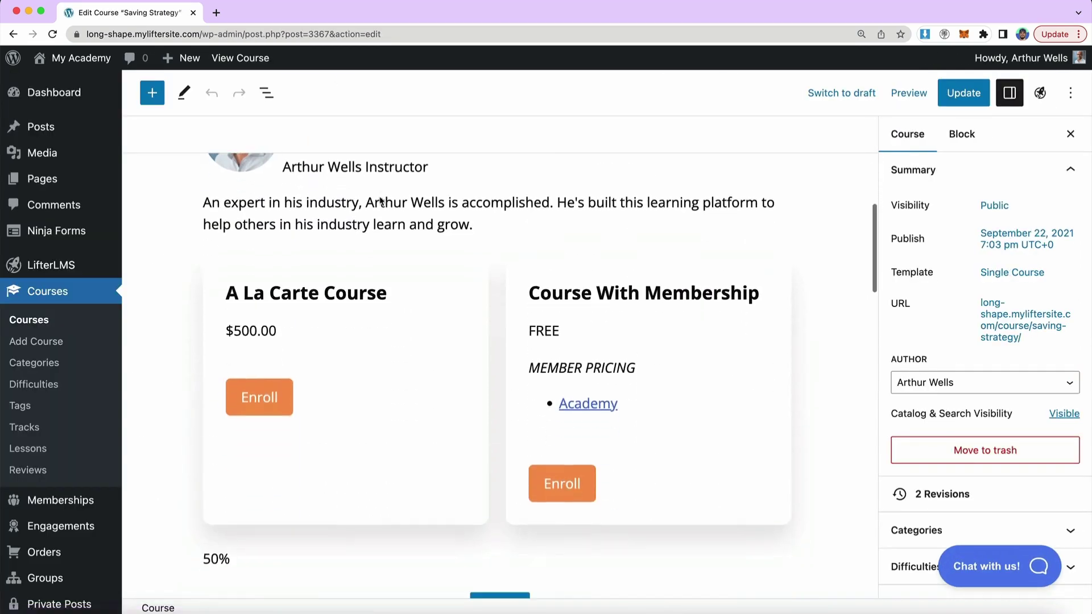
{"action": "scroll", "coordinate": [376, 233], "scroll_direction": "down", "scroll_amount": 1}
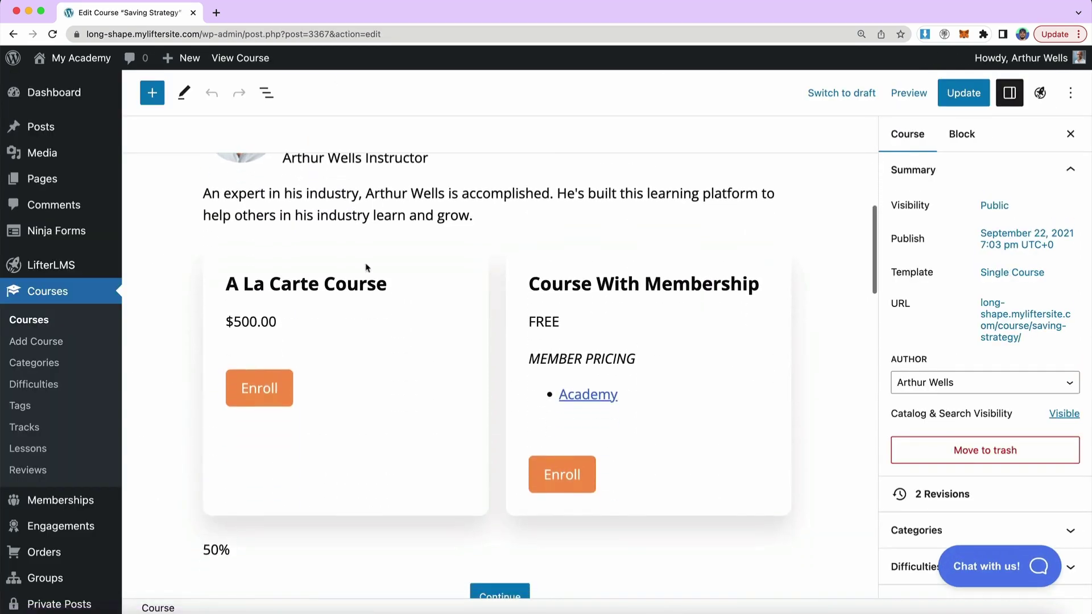
{"action": "left_click", "coordinate": [233, 57]}
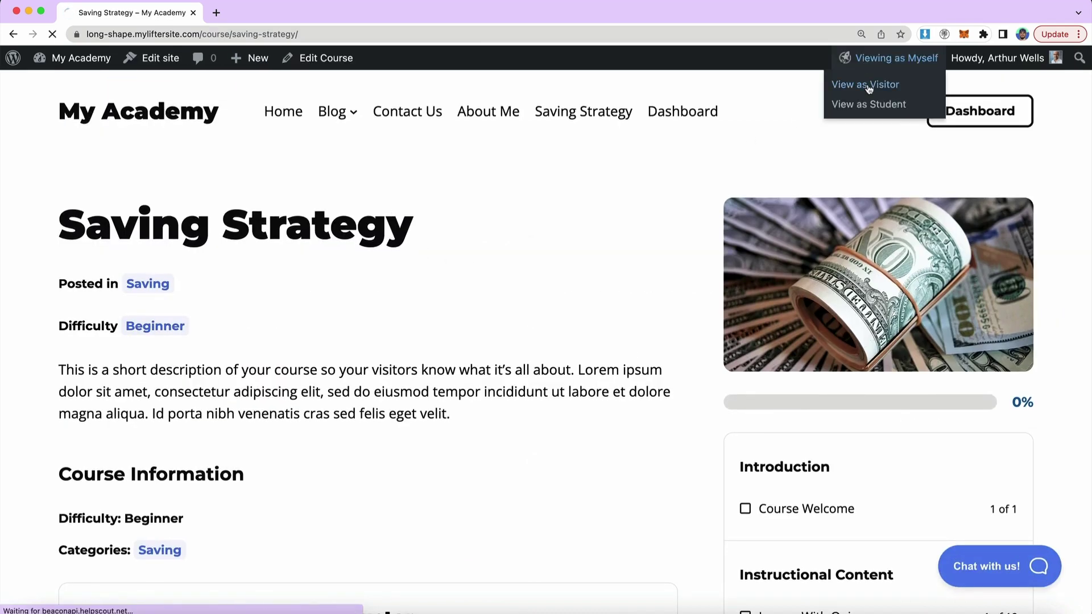
- Preview the course as a visitor, then switch to View as Student
{"action": "left_click", "coordinate": [865, 84]}
{"action": "scroll", "coordinate": [671, 200], "scroll_direction": "down", "scroll_amount": 5}
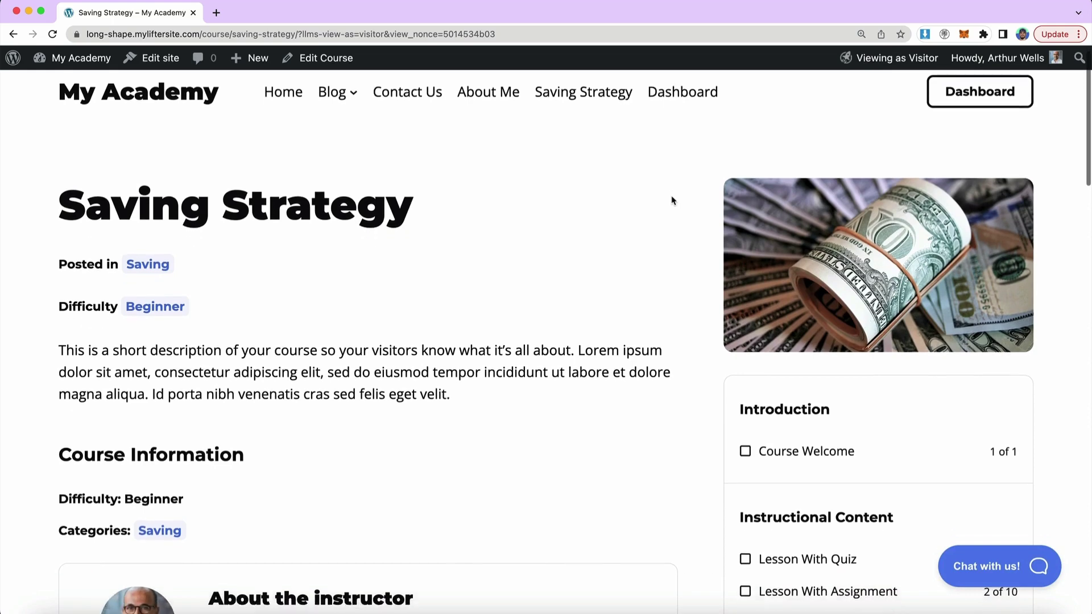
{"action": "scroll", "coordinate": [672, 201], "scroll_direction": "down", "scroll_amount": 6}
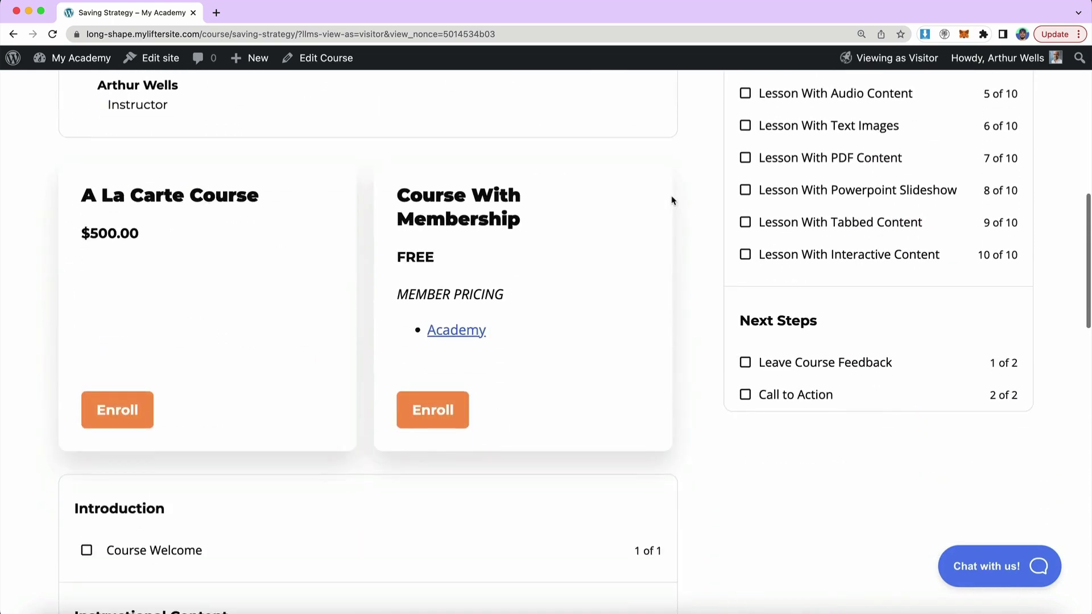
{"action": "scroll", "coordinate": [672, 200], "scroll_direction": "up", "scroll_amount": 1}
{"action": "mouse_move", "coordinate": [887, 57]}
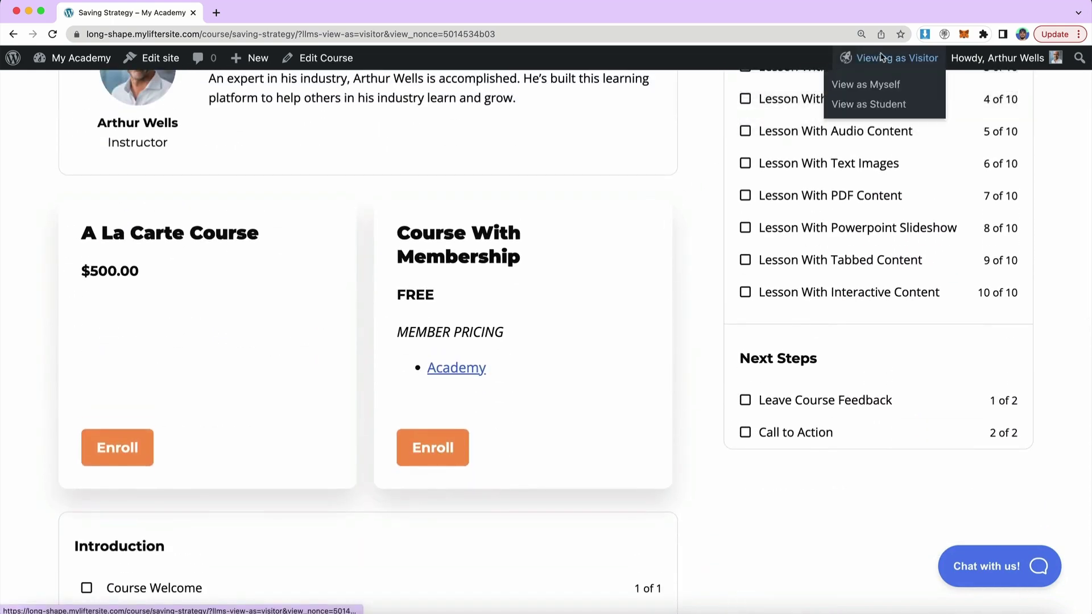
{"action": "left_click", "coordinate": [858, 107]}
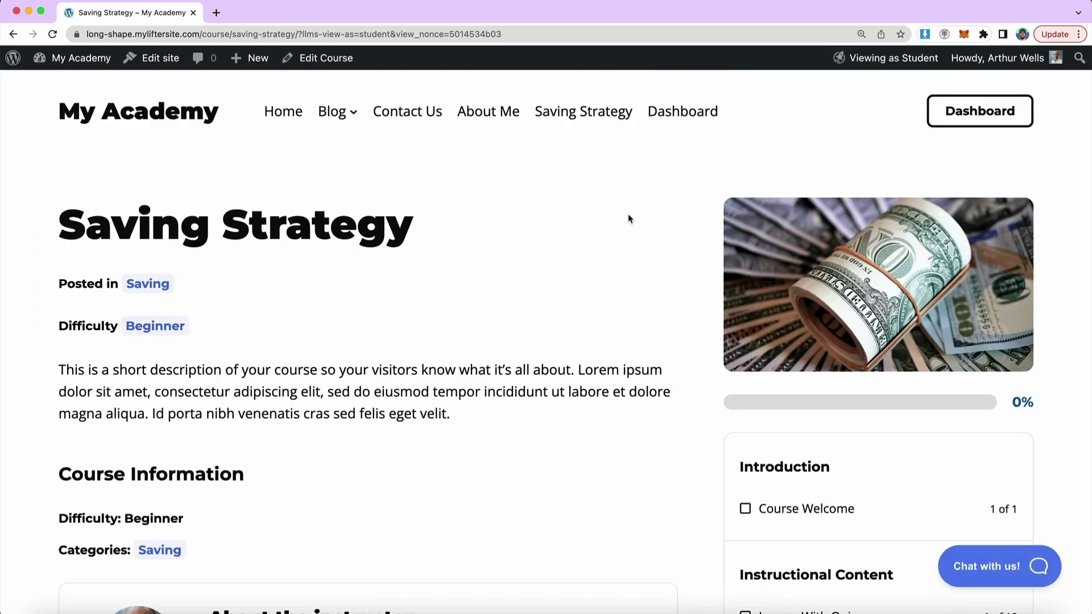
- Switch the description paragraph to enrolled users, back to everyone, and update the course
{"action": "left_click", "coordinate": [344, 67]}
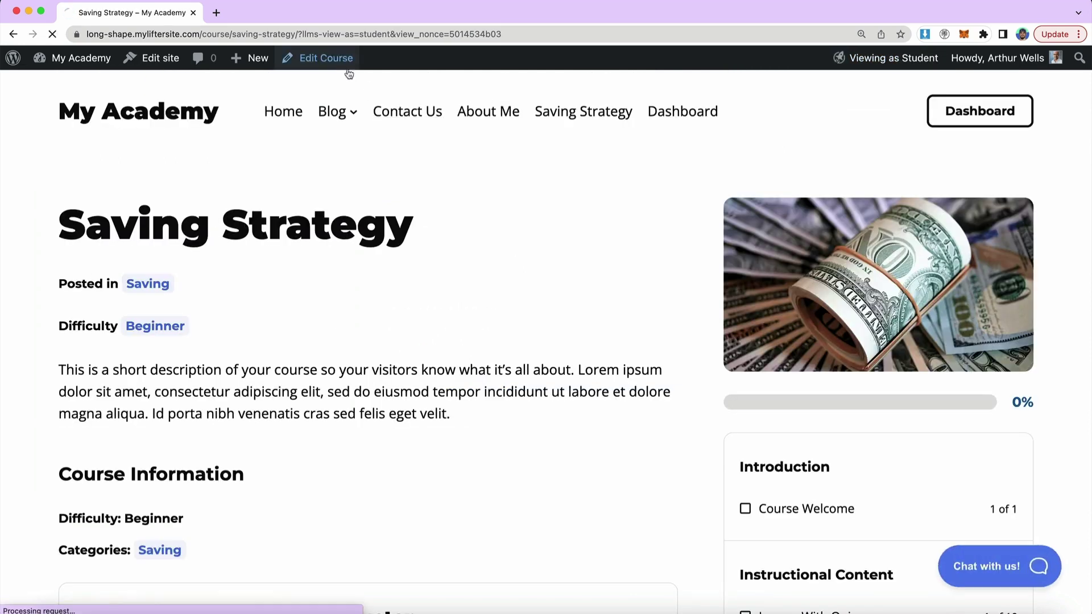
{"action": "left_click", "coordinate": [389, 332]}
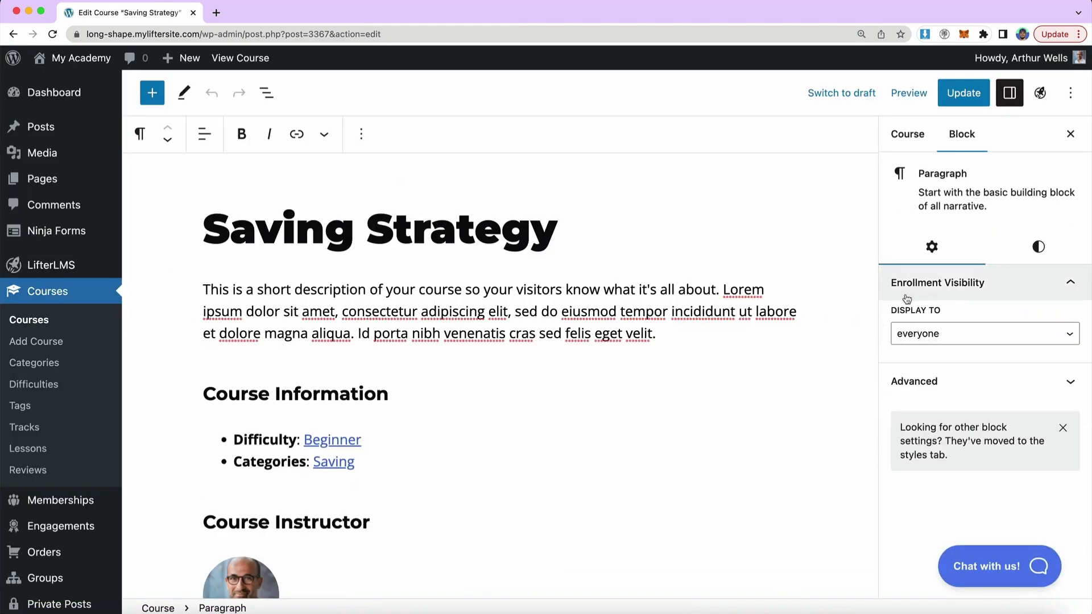
{"action": "left_click", "coordinate": [919, 342]}
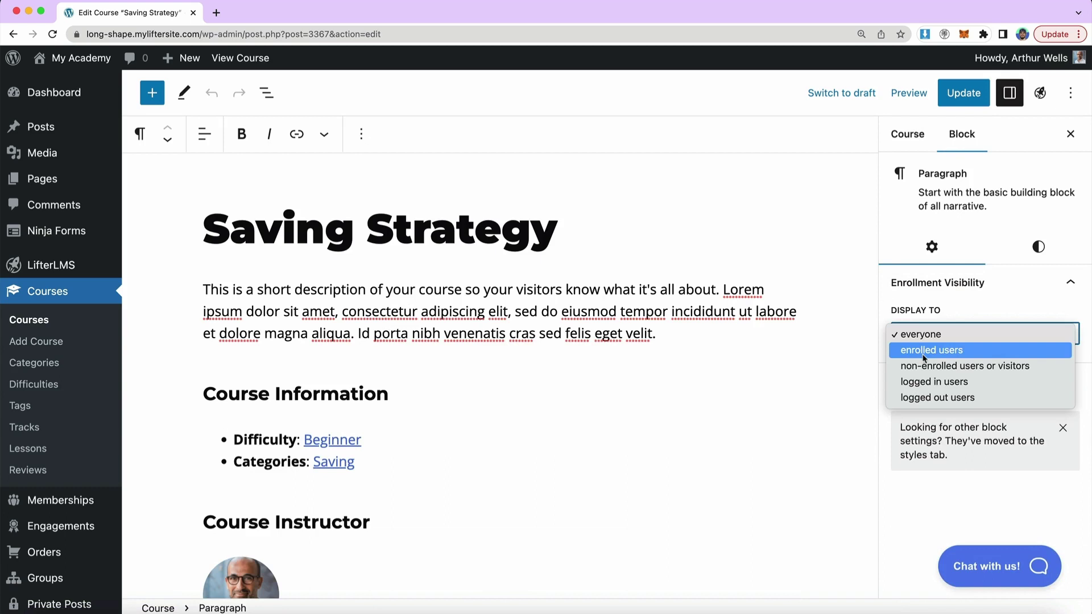
{"action": "left_click", "coordinate": [923, 351]}
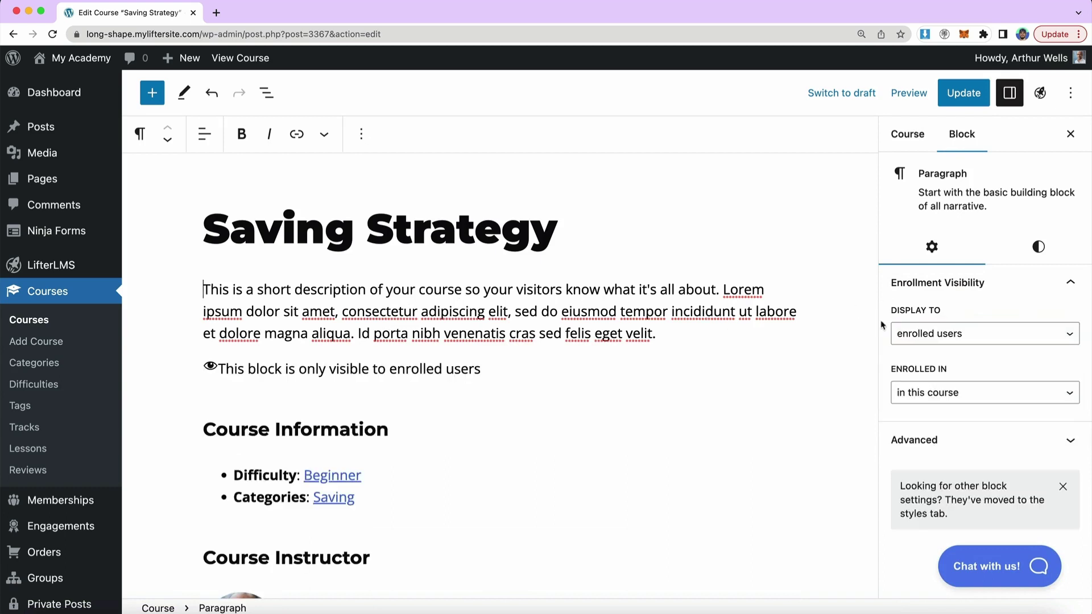
{"action": "left_click", "coordinate": [904, 333]}
{"action": "left_click", "coordinate": [907, 316]}
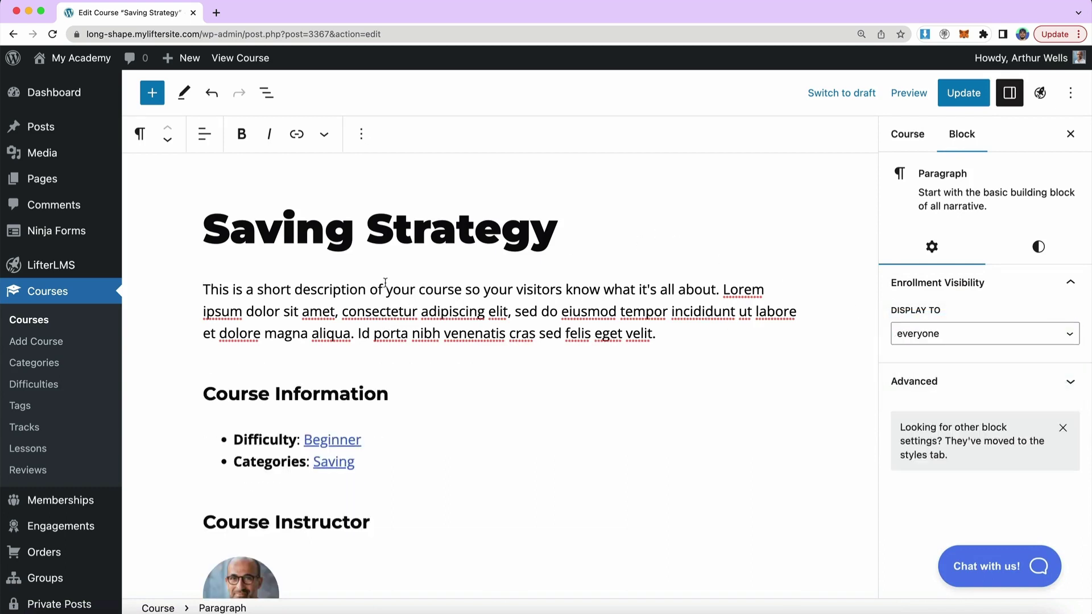
{"action": "left_click", "coordinate": [966, 91]}
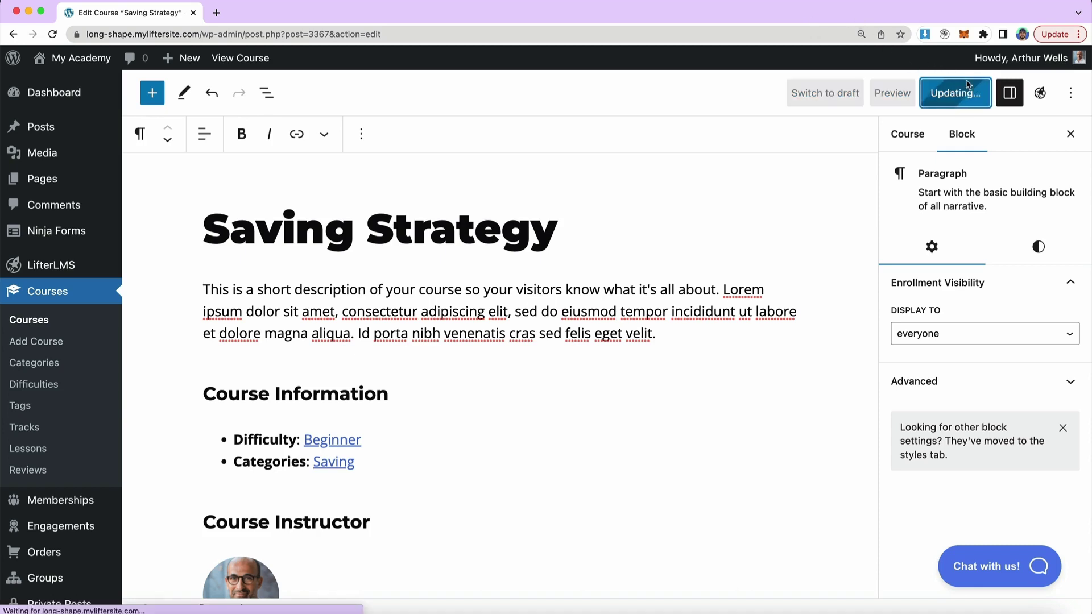
- Open the live course page, confirming Leave at the unsaved-changes prompt
{"action": "left_click", "coordinate": [226, 57]}
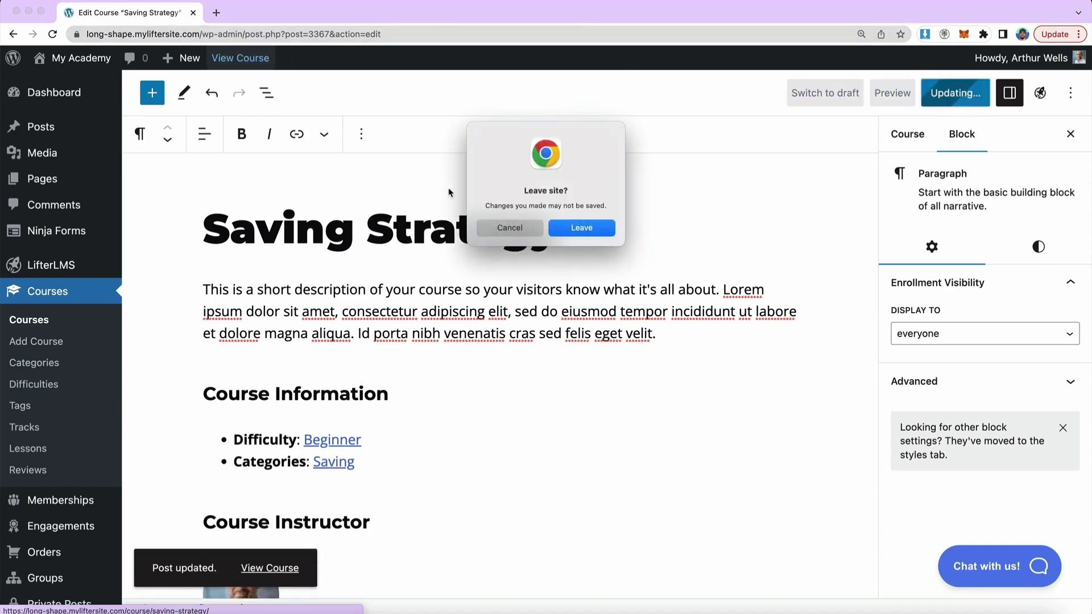
{"action": "key", "text": "Escape"}
{"action": "left_click", "coordinate": [245, 59]}
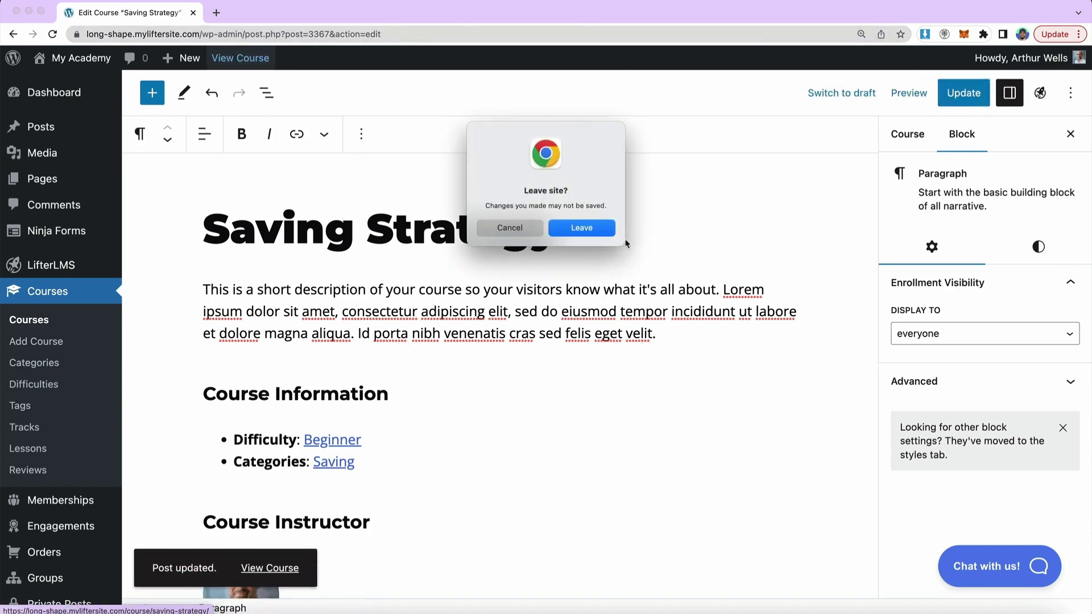
{"action": "left_click", "coordinate": [585, 227]}
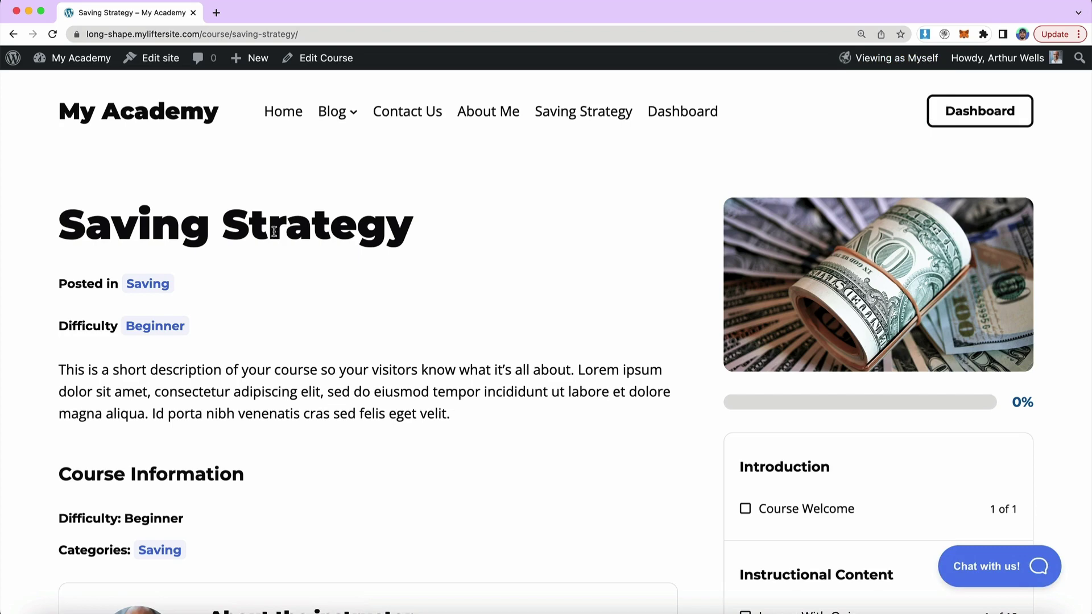
- Review the published Saving Strategy page, then reopen its editor and scroll to Access Plans
{"action": "left_click_drag", "start_coordinate": [210, 229], "coordinate": [435, 229]}
{"action": "left_click", "coordinate": [453, 234]}
{"action": "scroll", "coordinate": [438, 238], "scroll_direction": "down", "scroll_amount": 3}
{"action": "left_click", "coordinate": [322, 64]}
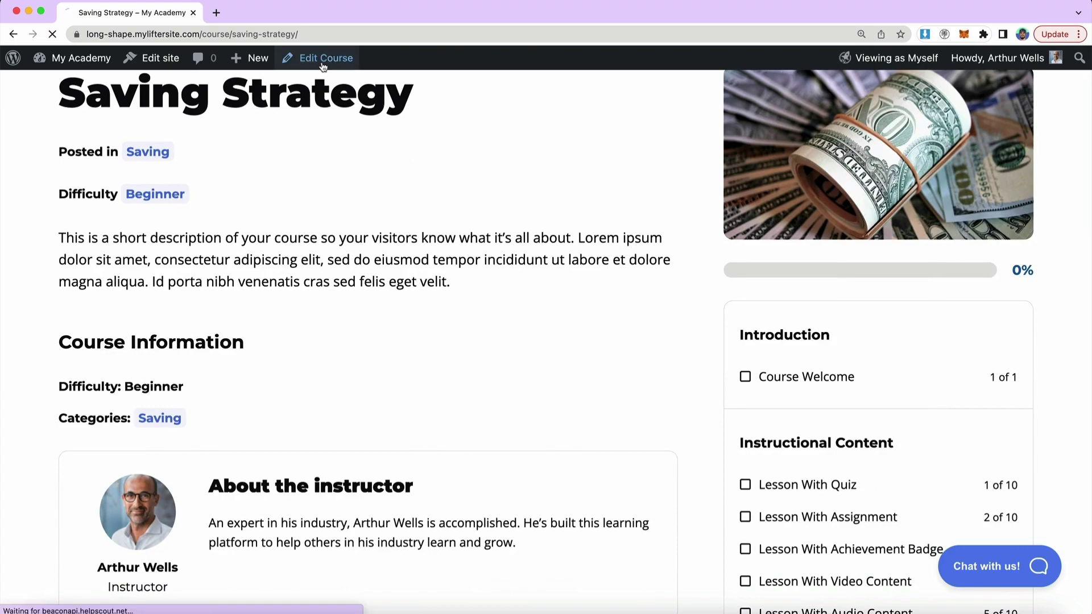
{"action": "scroll", "coordinate": [347, 273], "scroll_direction": "down", "scroll_amount": 5}
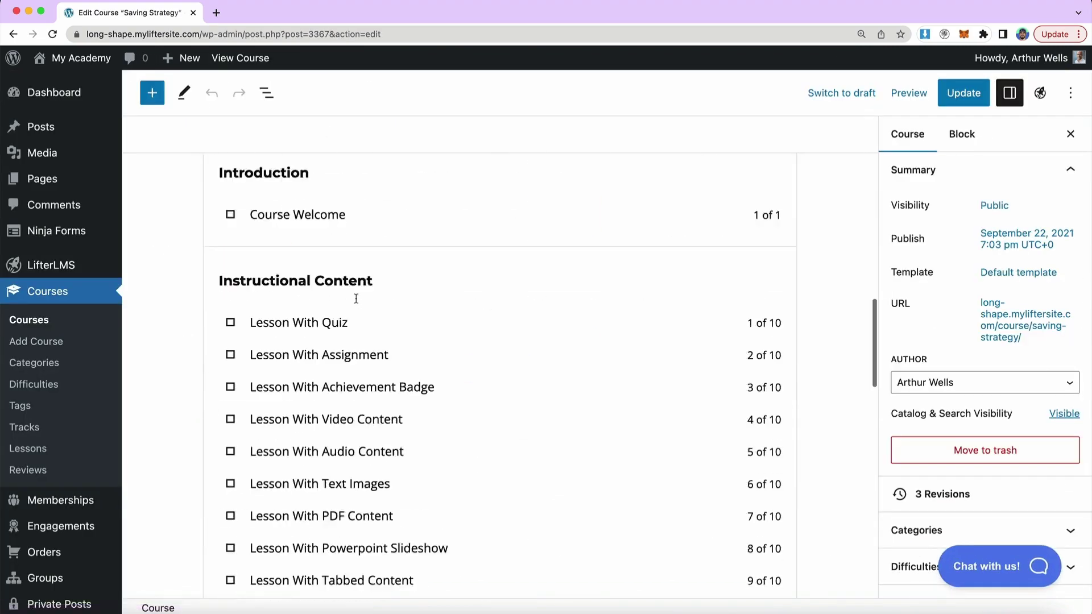
{"action": "scroll", "coordinate": [356, 300], "scroll_direction": "down", "scroll_amount": 15}
- Add a free, Hidden access plan titled 'Beta tester' and save the access plans
{"action": "scroll", "coordinate": [723, 325], "scroll_direction": "up", "scroll_amount": 2}
{"action": "left_click", "coordinate": [723, 326]}
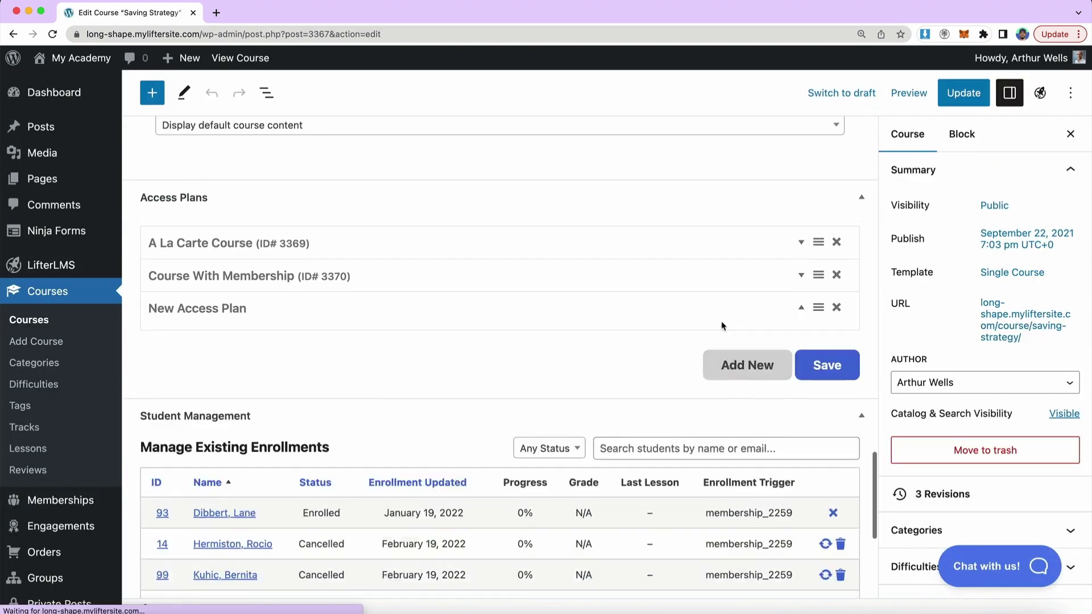
{"action": "left_click", "coordinate": [295, 366]}
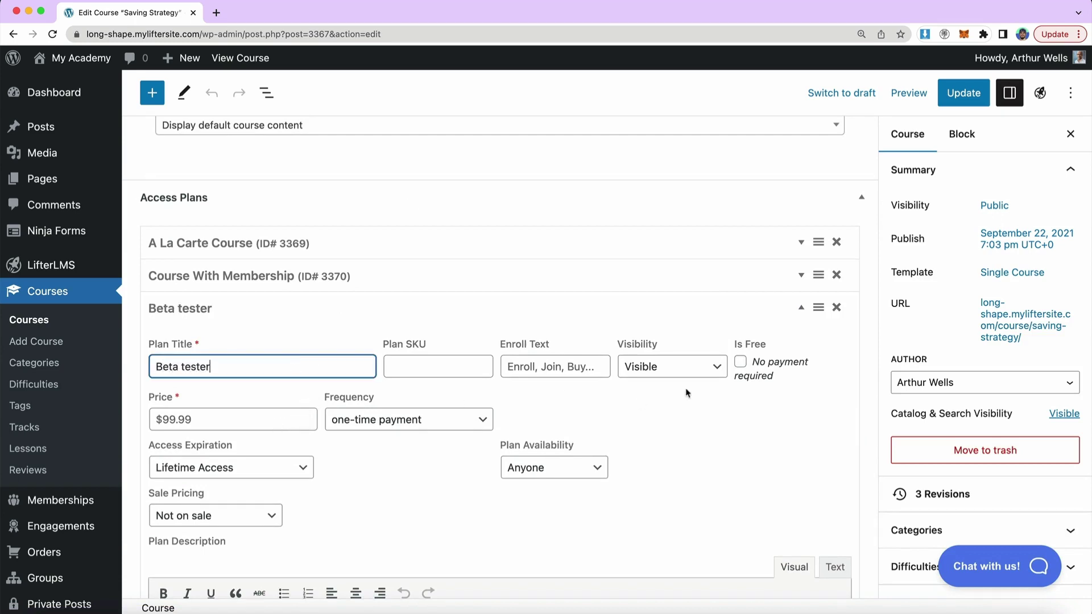
{"action": "type", "text": "Beta tester"}
{"action": "left_click", "coordinate": [740, 362]}
{"action": "left_click", "coordinate": [693, 367]}
{"action": "left_click", "coordinate": [694, 383]}
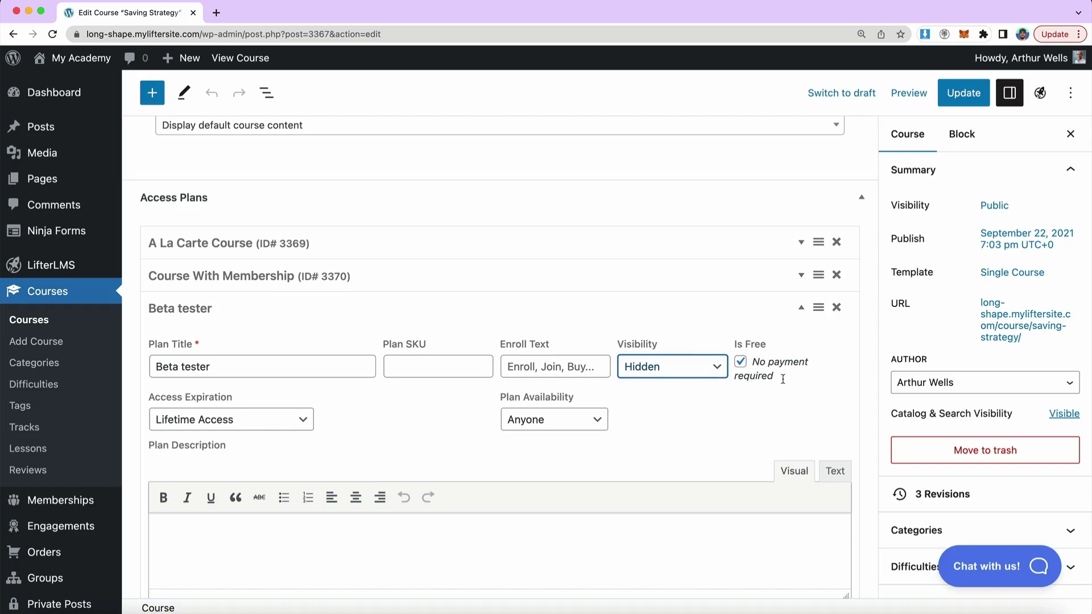
{"action": "scroll", "coordinate": [794, 380], "scroll_direction": "down", "scroll_amount": 4}
{"action": "left_click", "coordinate": [824, 524]}
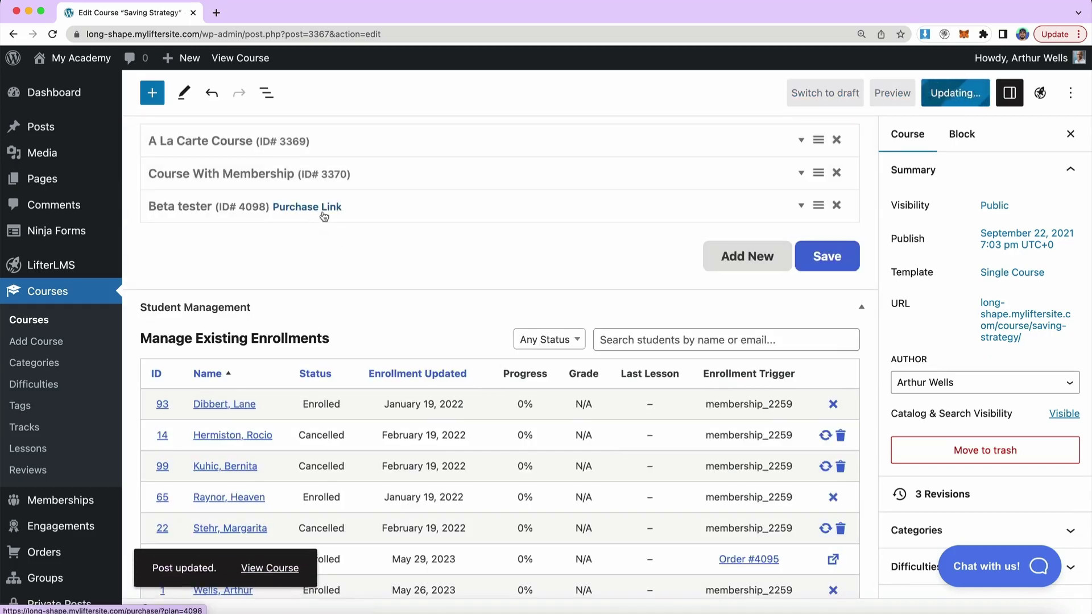
- Check the saved plans and copy the Beta tester plan's purchase link address
{"action": "left_click", "coordinate": [400, 210]}
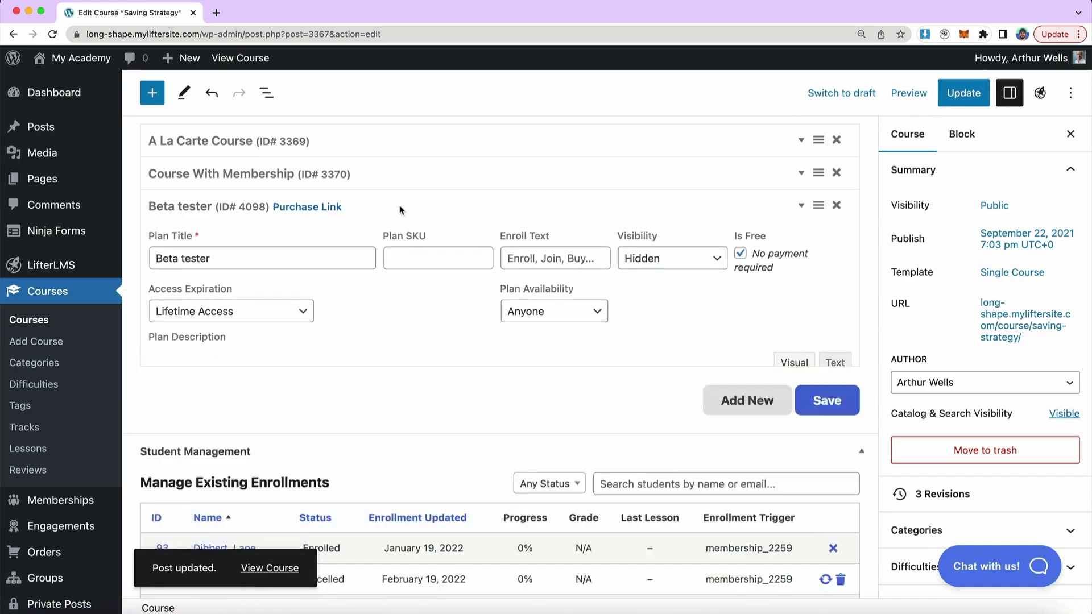
{"action": "scroll", "coordinate": [400, 210], "scroll_direction": "up", "scroll_amount": 20}
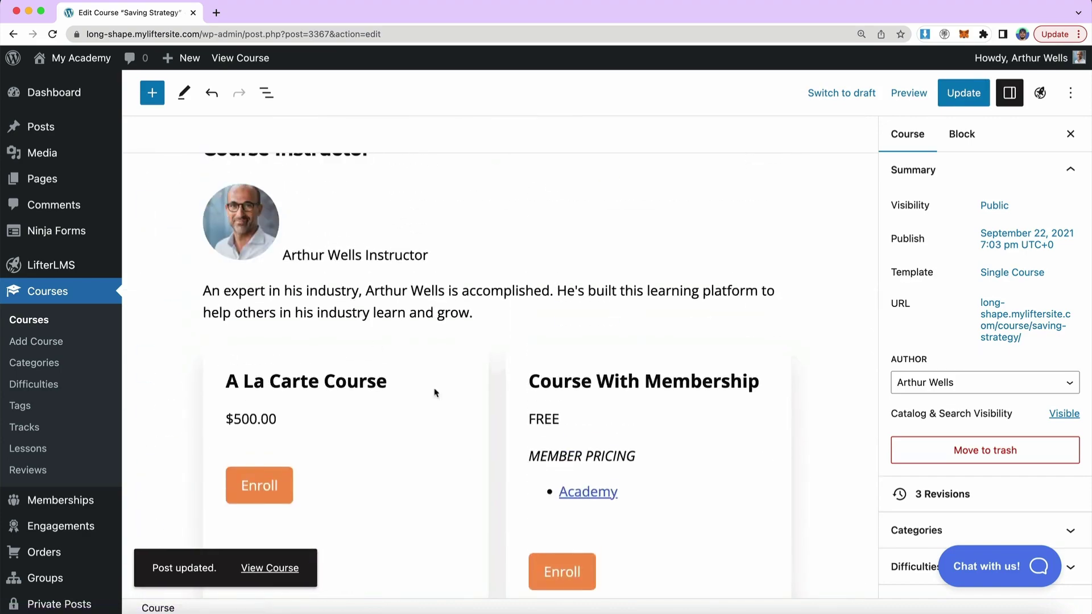
{"action": "scroll", "coordinate": [501, 424], "scroll_direction": "down", "scroll_amount": 20}
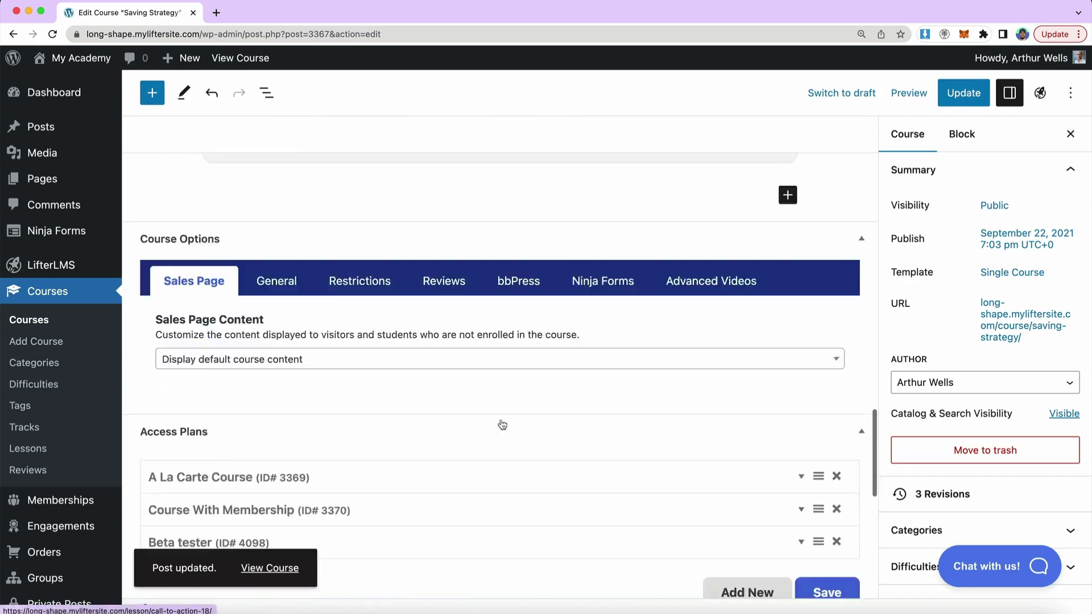
{"action": "left_click", "coordinate": [295, 364]}
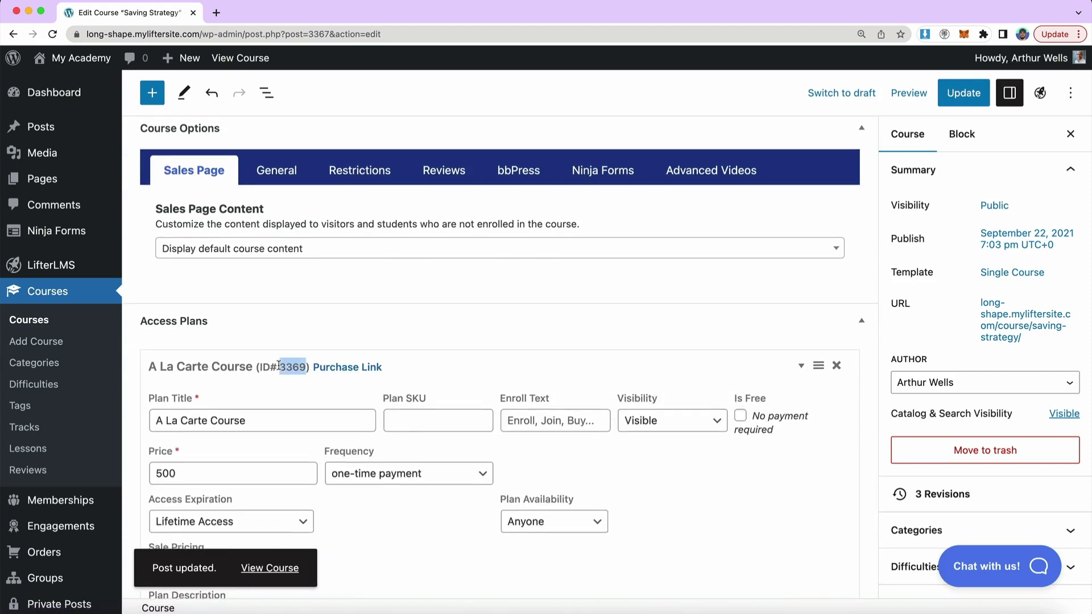
{"action": "left_click", "coordinate": [293, 364]}
{"action": "left_click", "coordinate": [227, 424]}
{"action": "scroll", "coordinate": [228, 424], "scroll_direction": "down", "scroll_amount": 2}
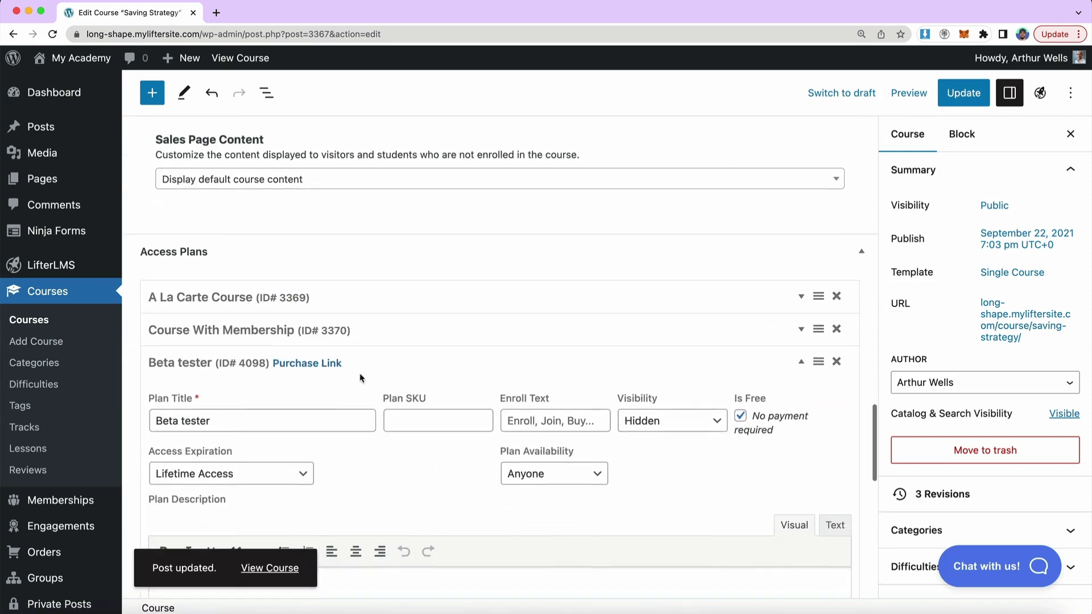
{"action": "right_click", "coordinate": [327, 363]}
{"action": "left_click", "coordinate": [353, 427]}
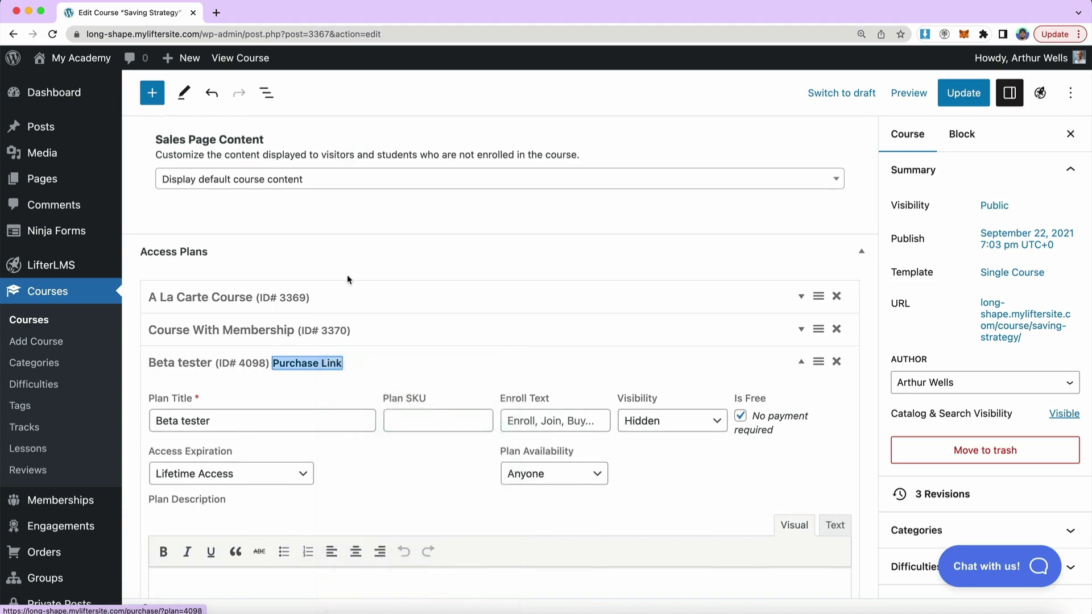
{"action": "left_click", "coordinate": [1083, 32]}
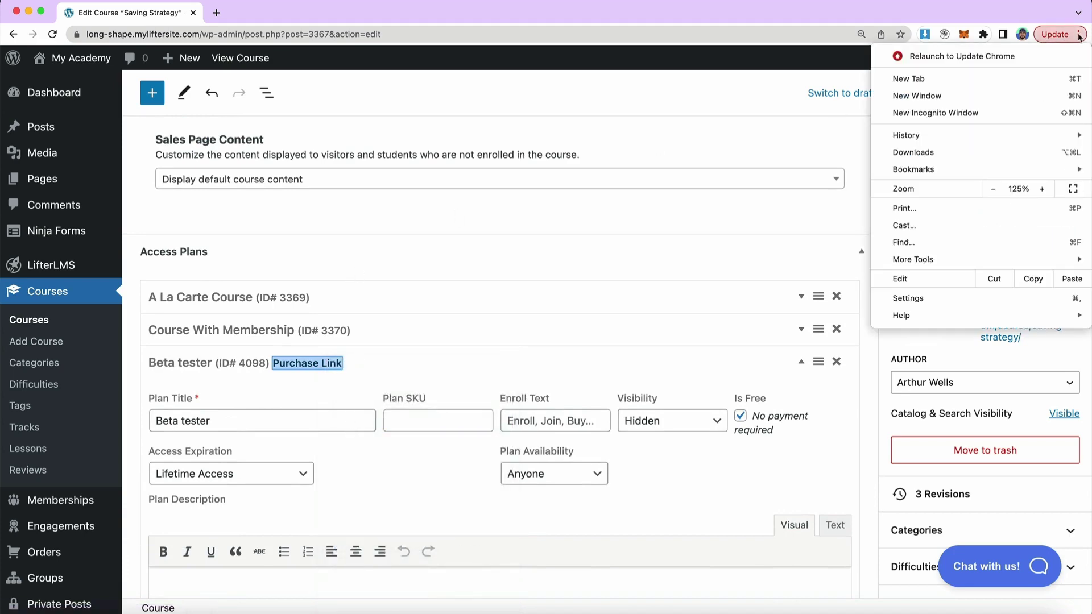
{"action": "left_click", "coordinate": [949, 114]}
{"action": "key", "text": "ctrl+v"}
{"action": "key", "text": "Return"}
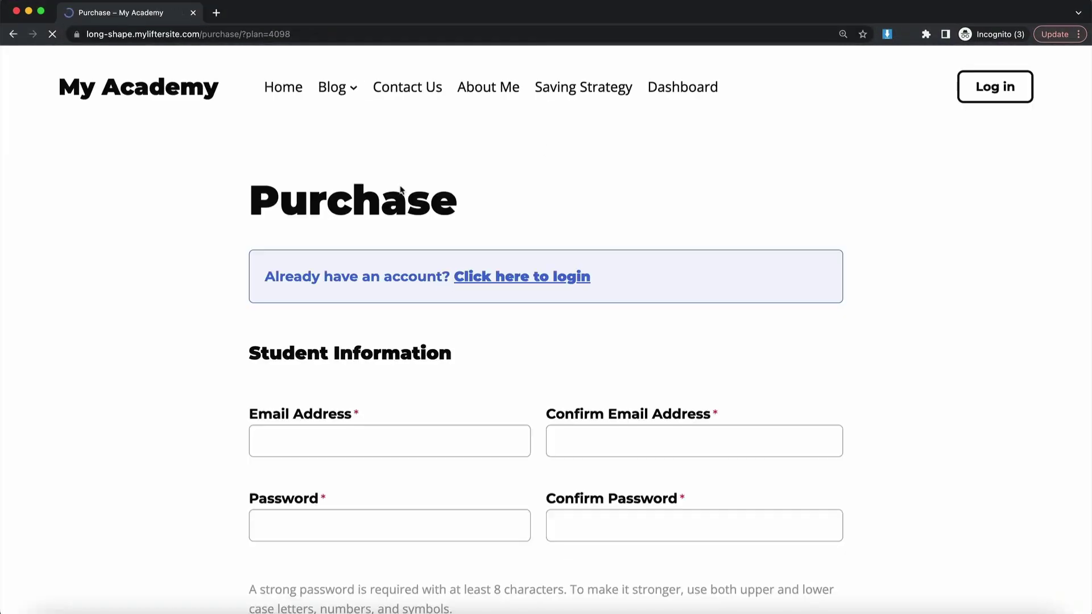
{"action": "scroll", "coordinate": [324, 208], "scroll_direction": "down", "scroll_amount": 8}
{"action": "scroll", "coordinate": [324, 207], "scroll_direction": "up", "scroll_amount": 4}
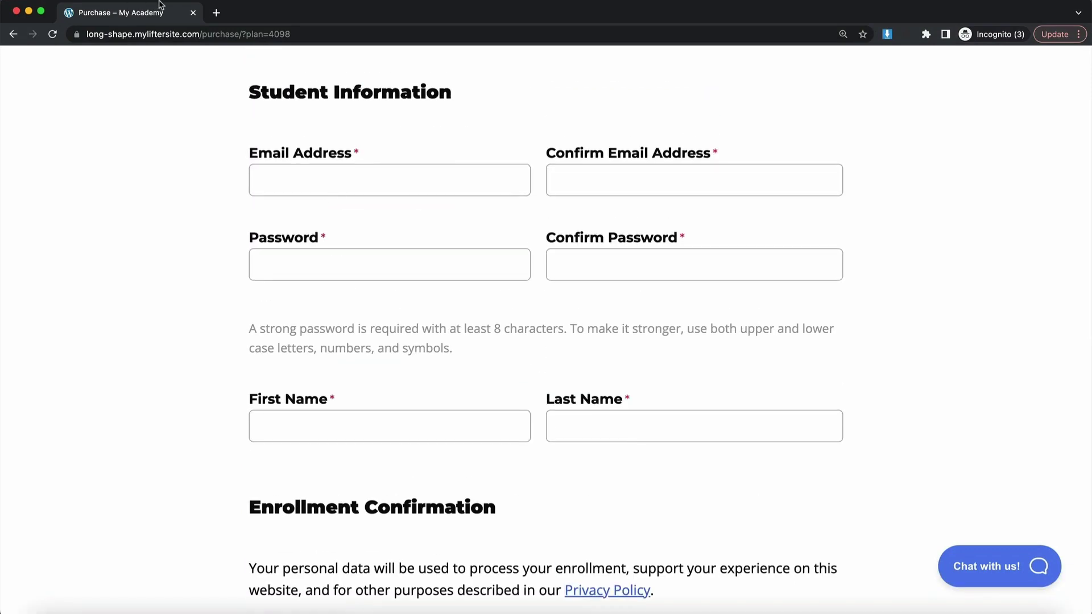
{"action": "left_click", "coordinate": [193, 13]}
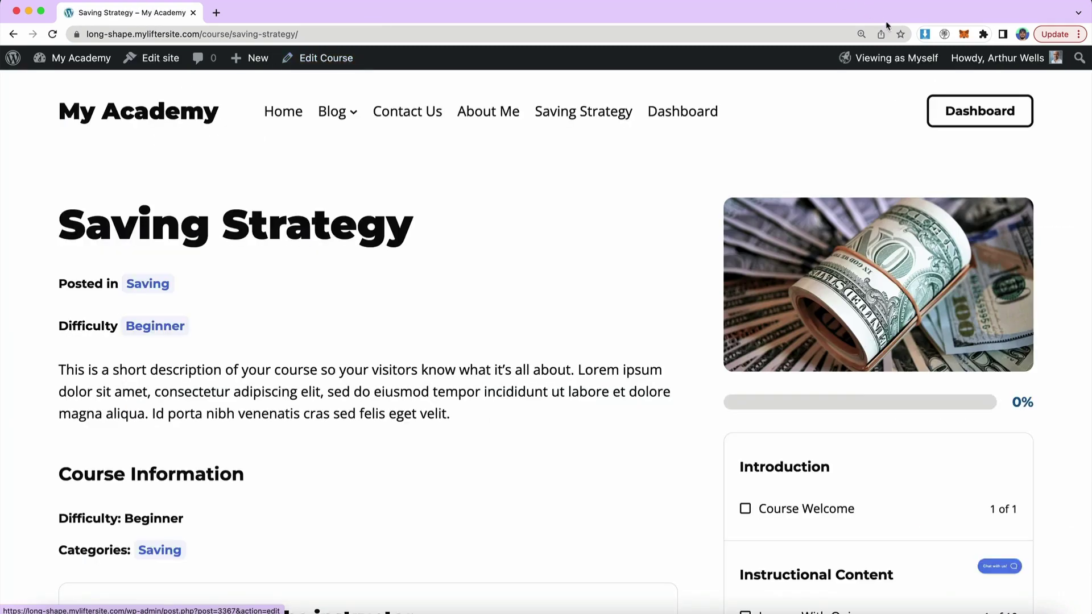
- Open the live Saving Strategy course page via View Course and scroll down it
{"action": "mouse_move", "coordinate": [881, 66]}
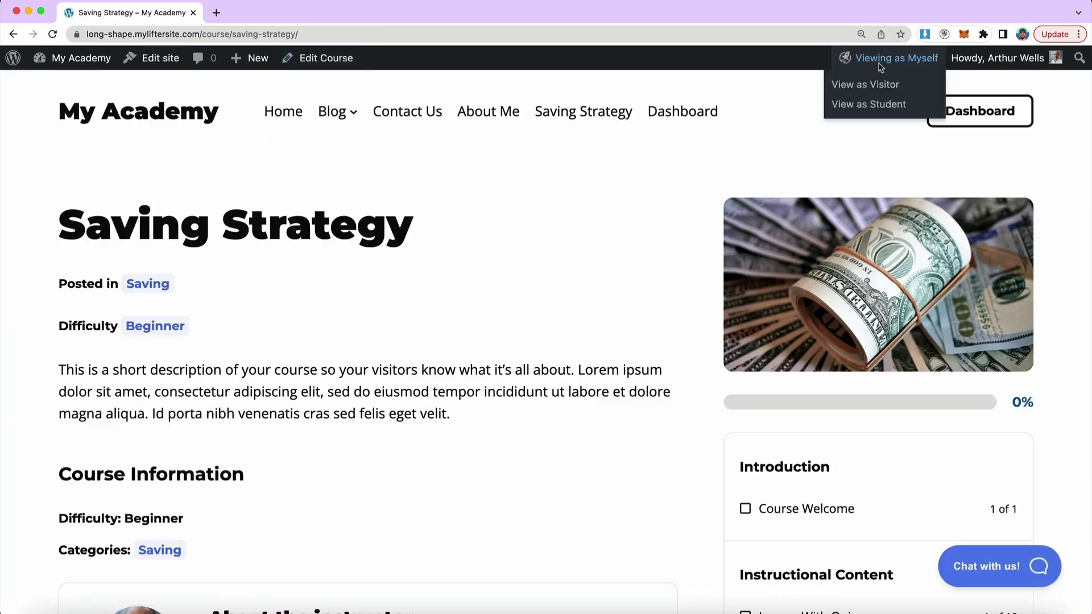
{"action": "scroll", "coordinate": [637, 196], "scroll_direction": "down", "scroll_amount": 2}
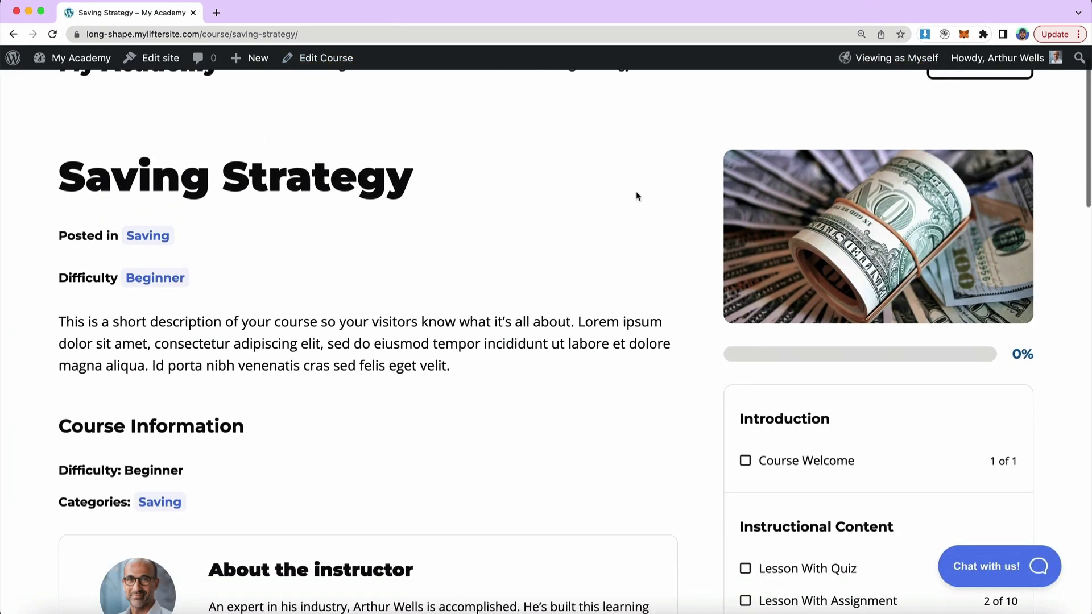